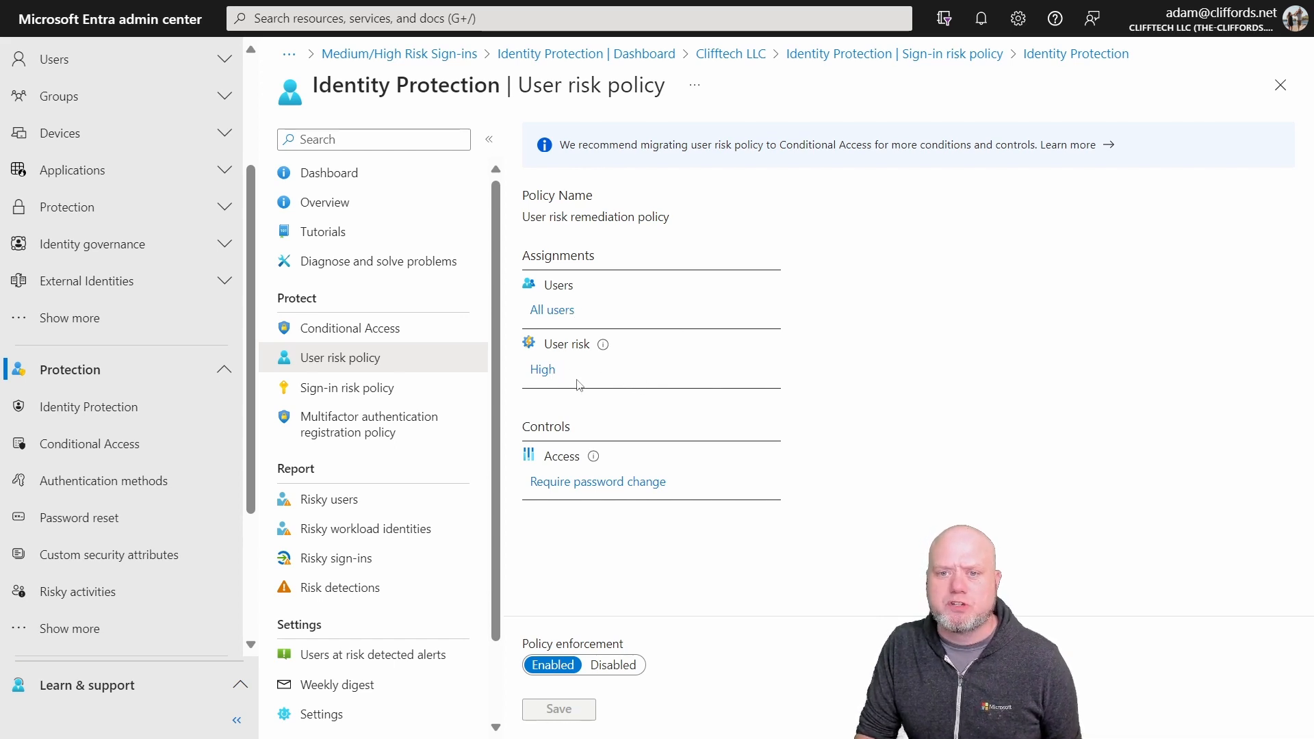
Step: Review the user risk policy's access controls, comparing Block access with Allow access and its required password change
click(600, 483)
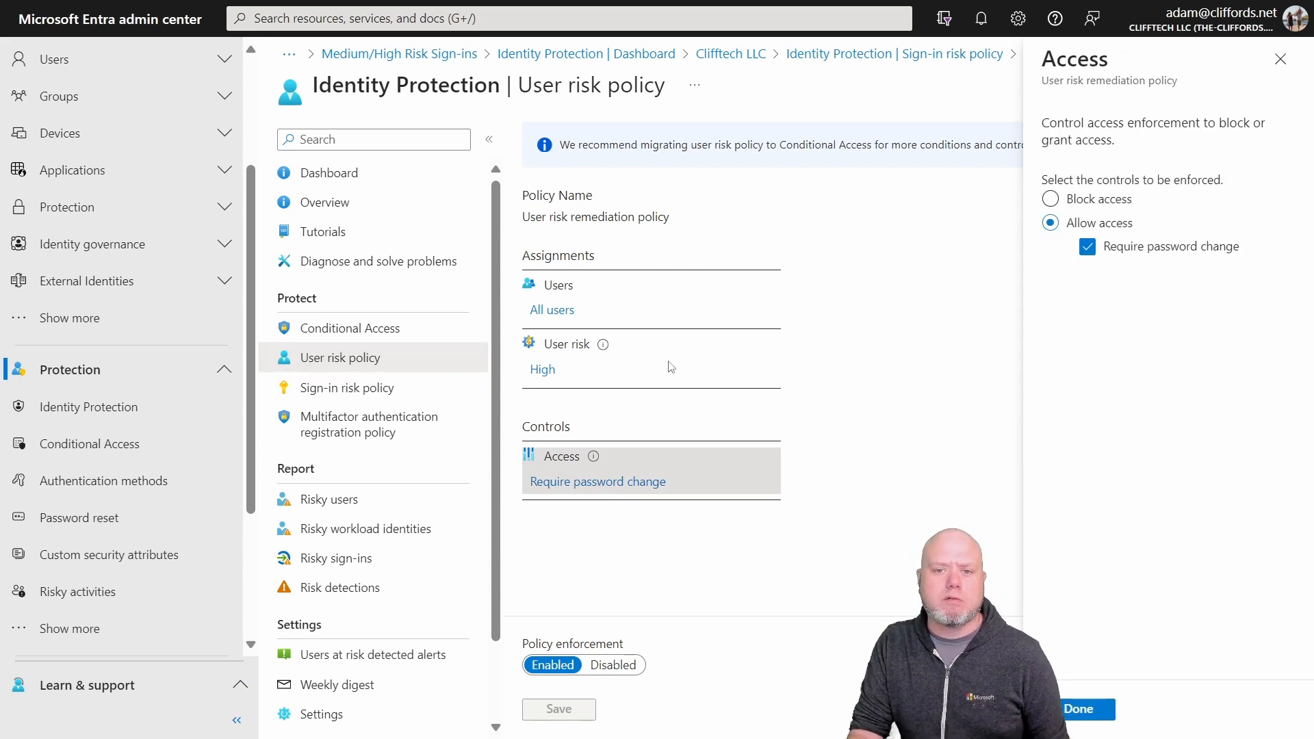
click(1069, 200)
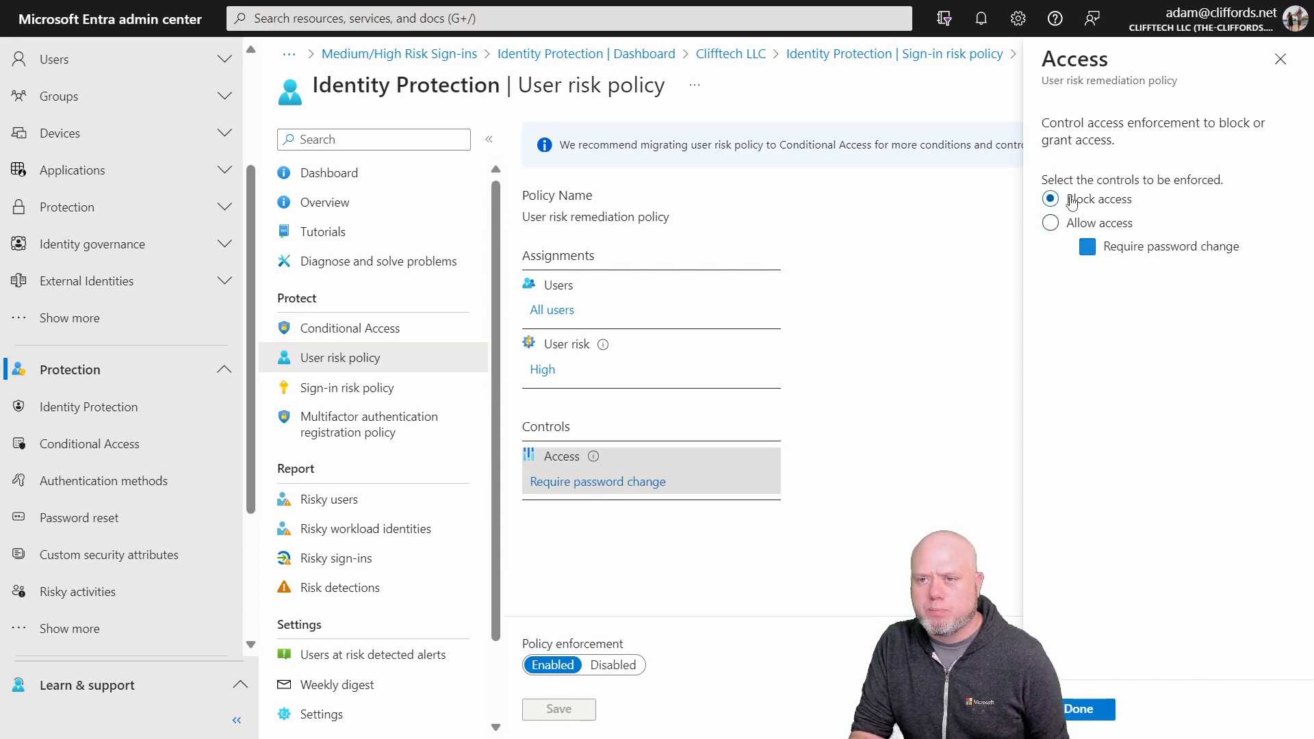
click(1054, 224)
click(1089, 248)
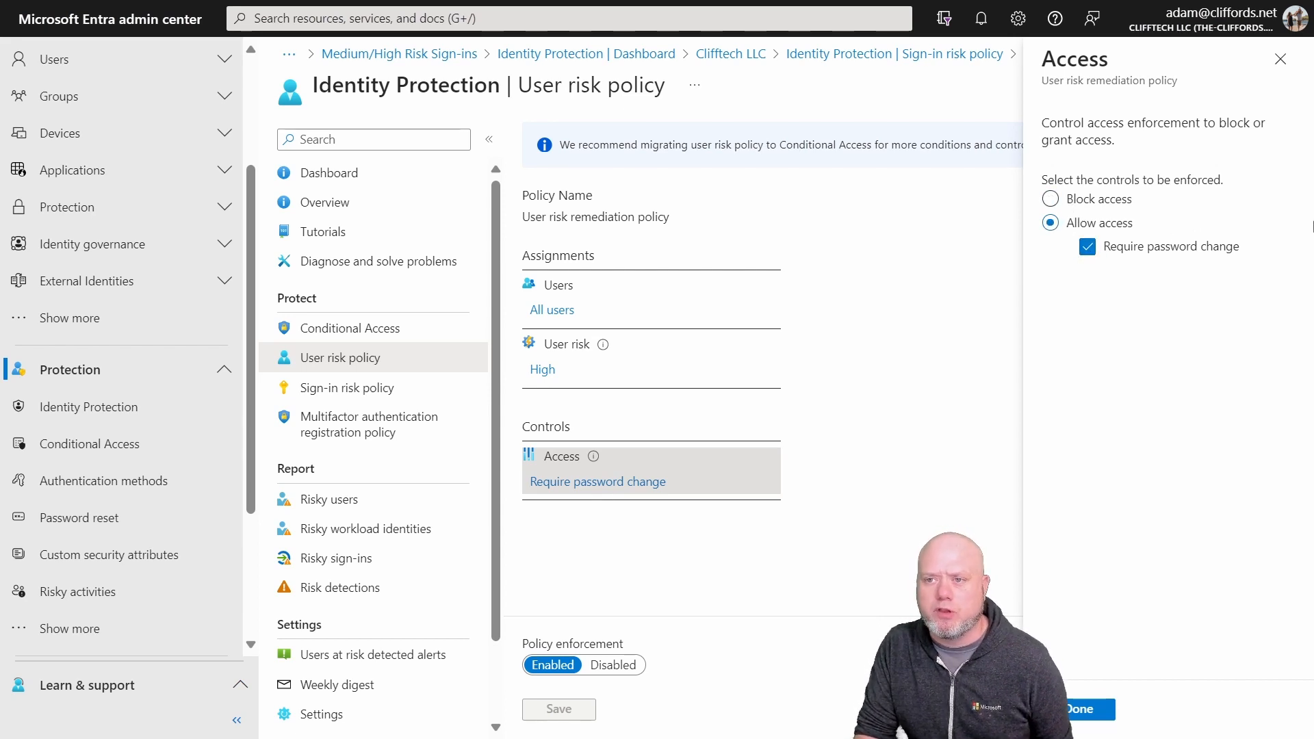
click(1284, 59)
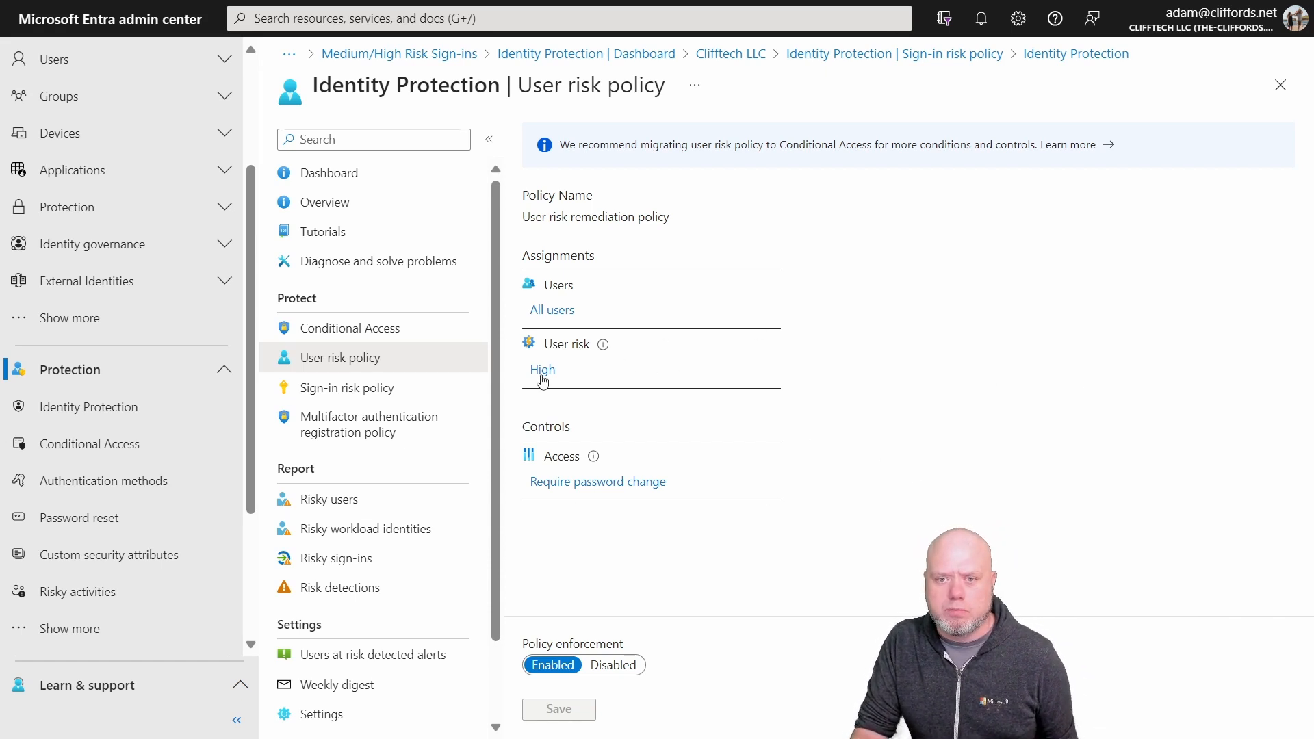
Step: Open the sign-in risk policy and review its access controls and sign-in risk level options
click(338, 387)
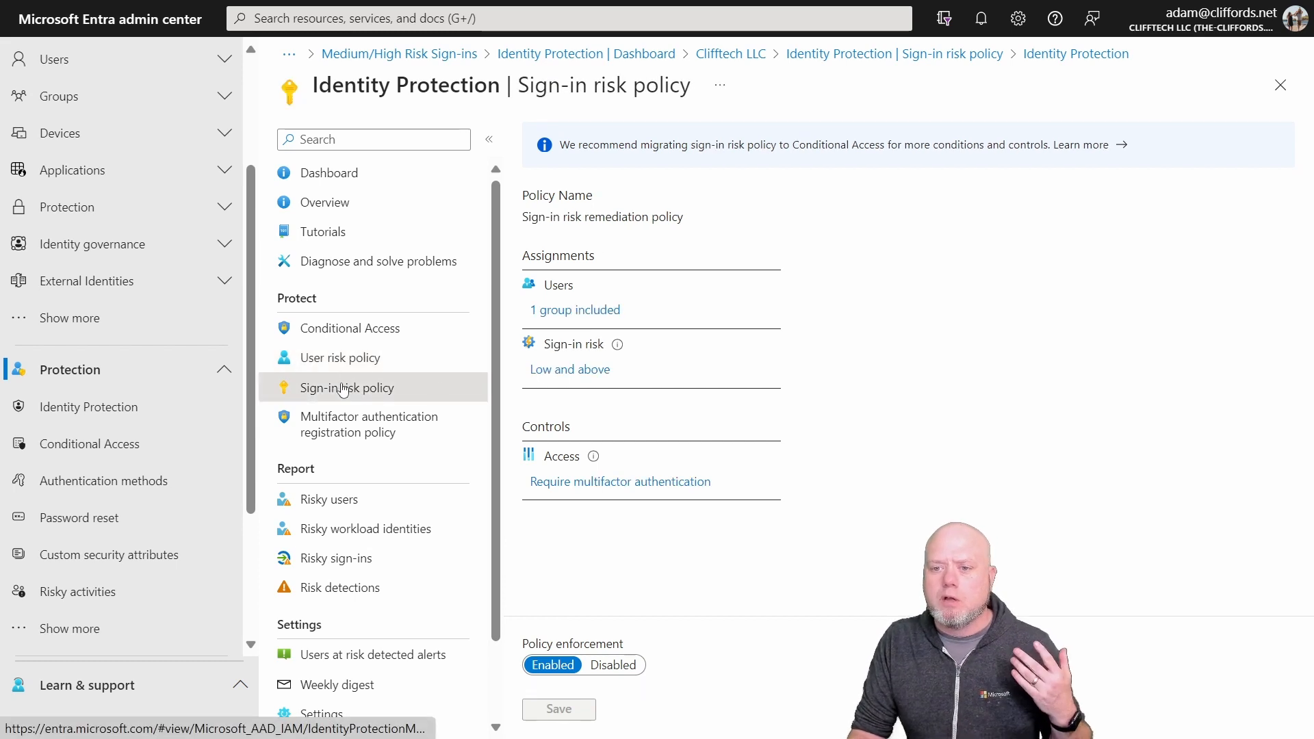
click(620, 484)
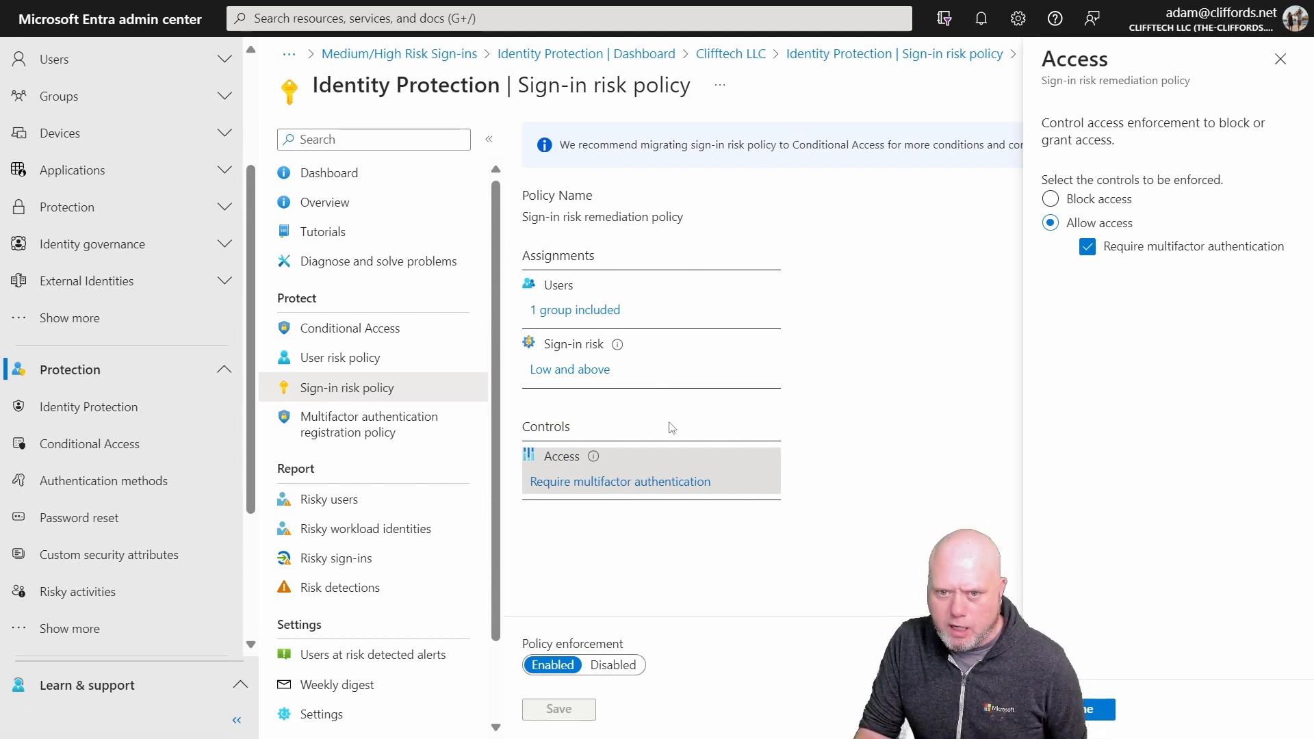
click(546, 370)
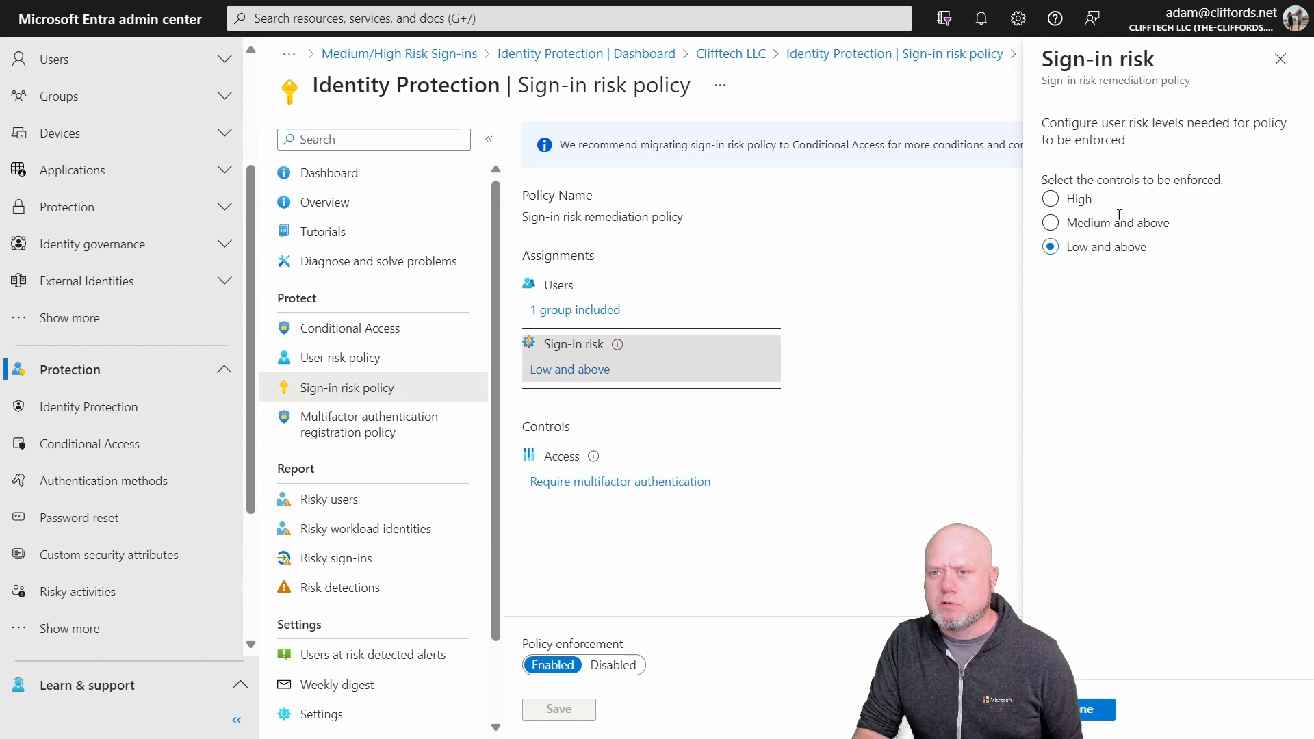
click(643, 485)
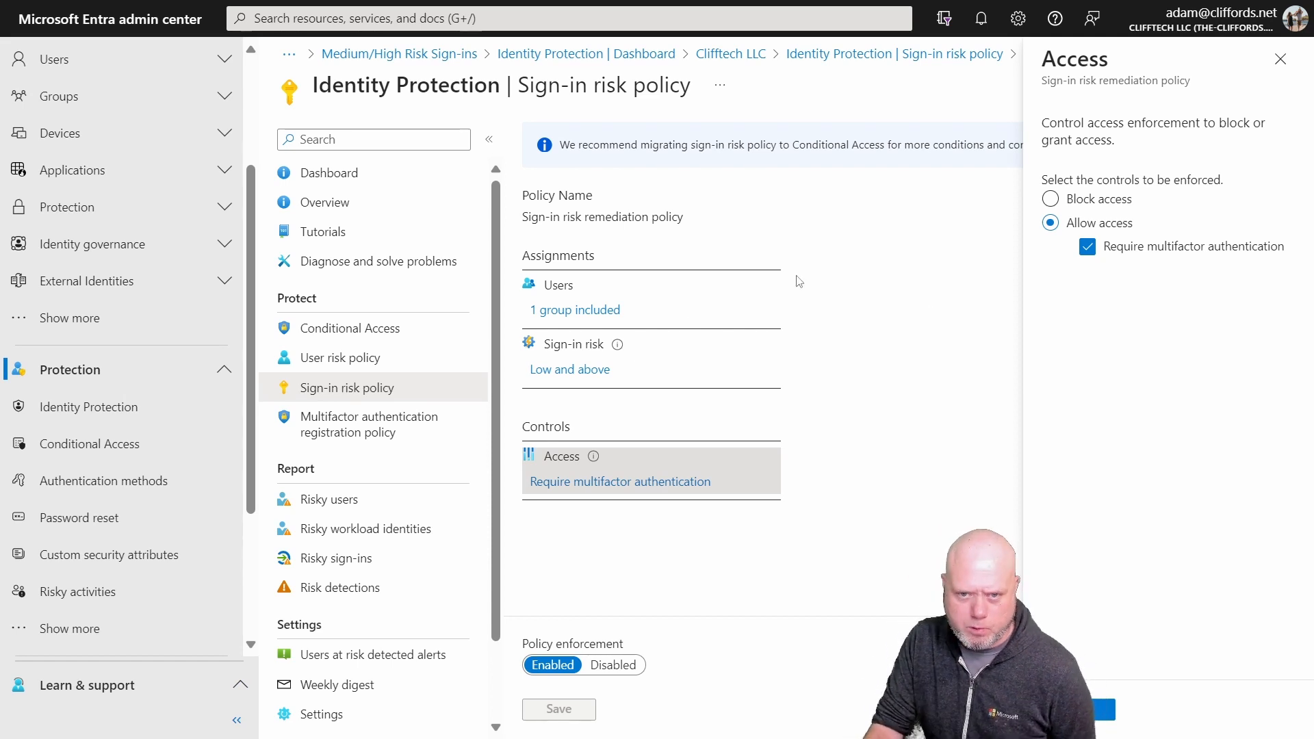
Step: Open the Medium/High Risk Sign-ins policy from the Conditional Access policies
click(382, 328)
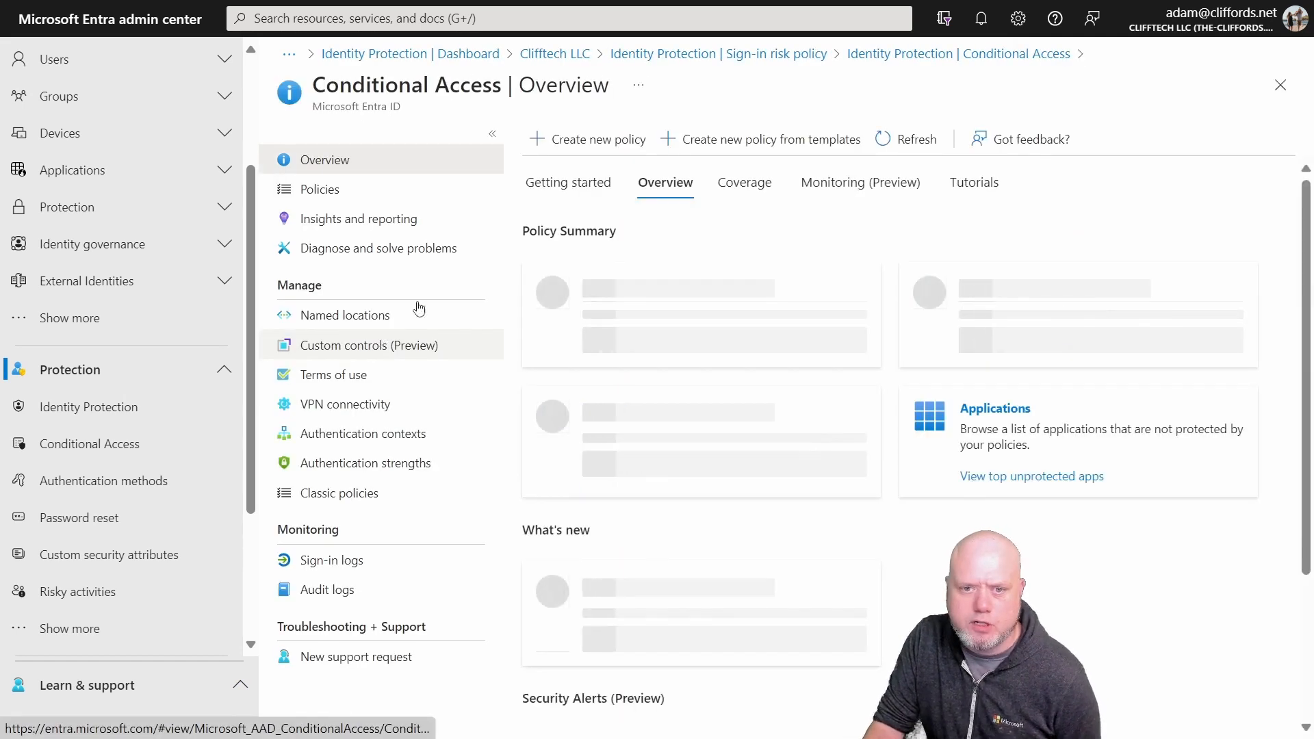
click(334, 189)
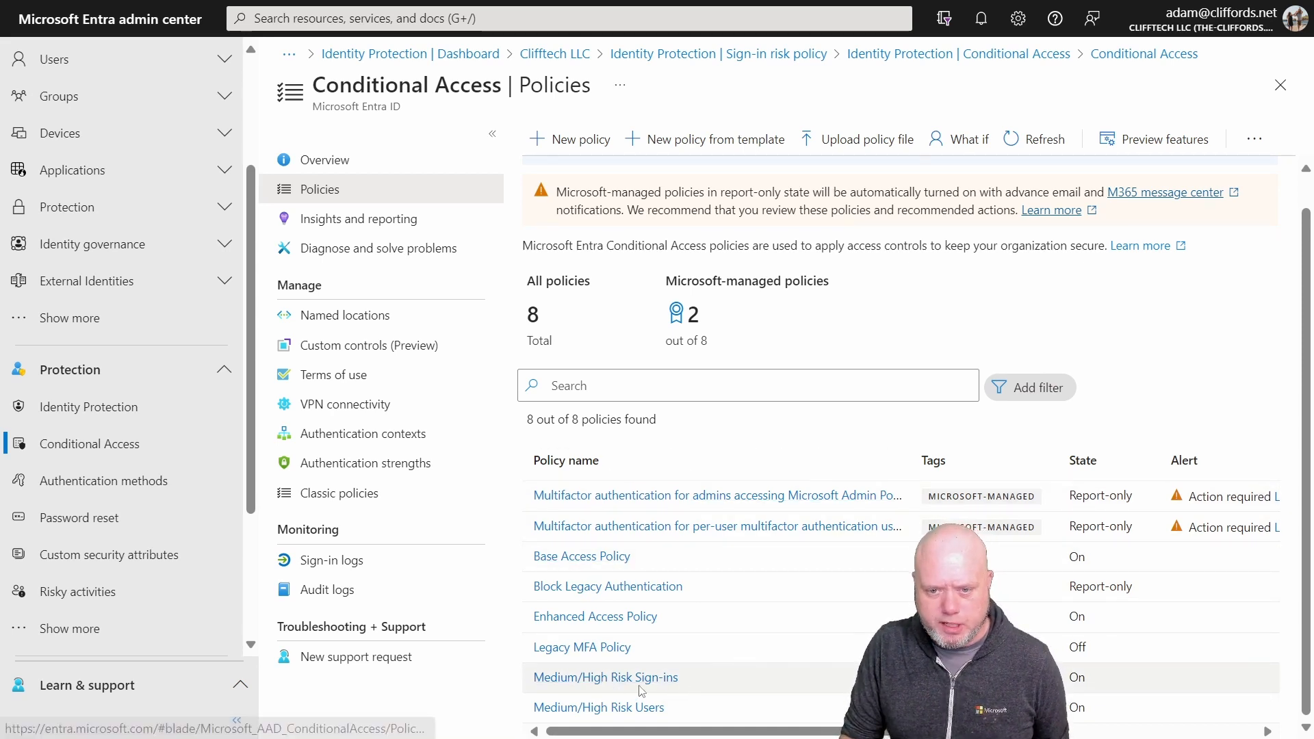
click(666, 682)
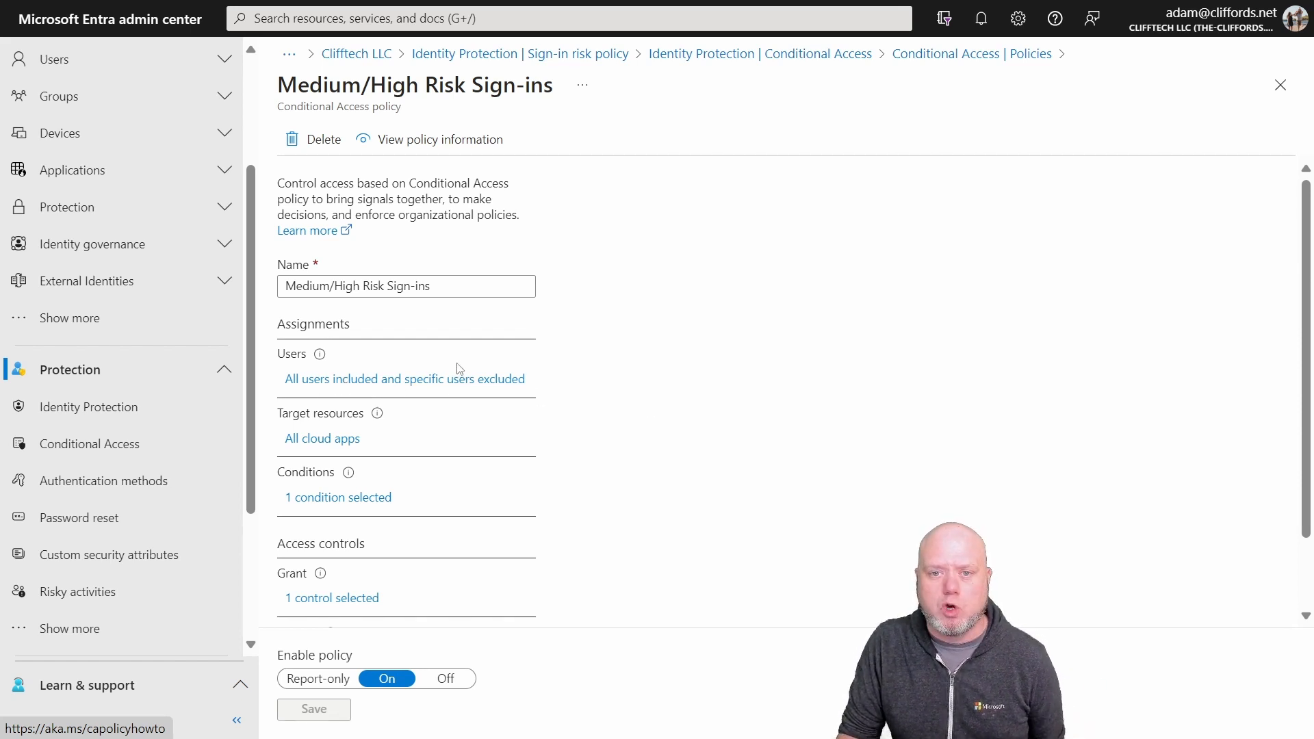
scroll(471, 370, down, 1)
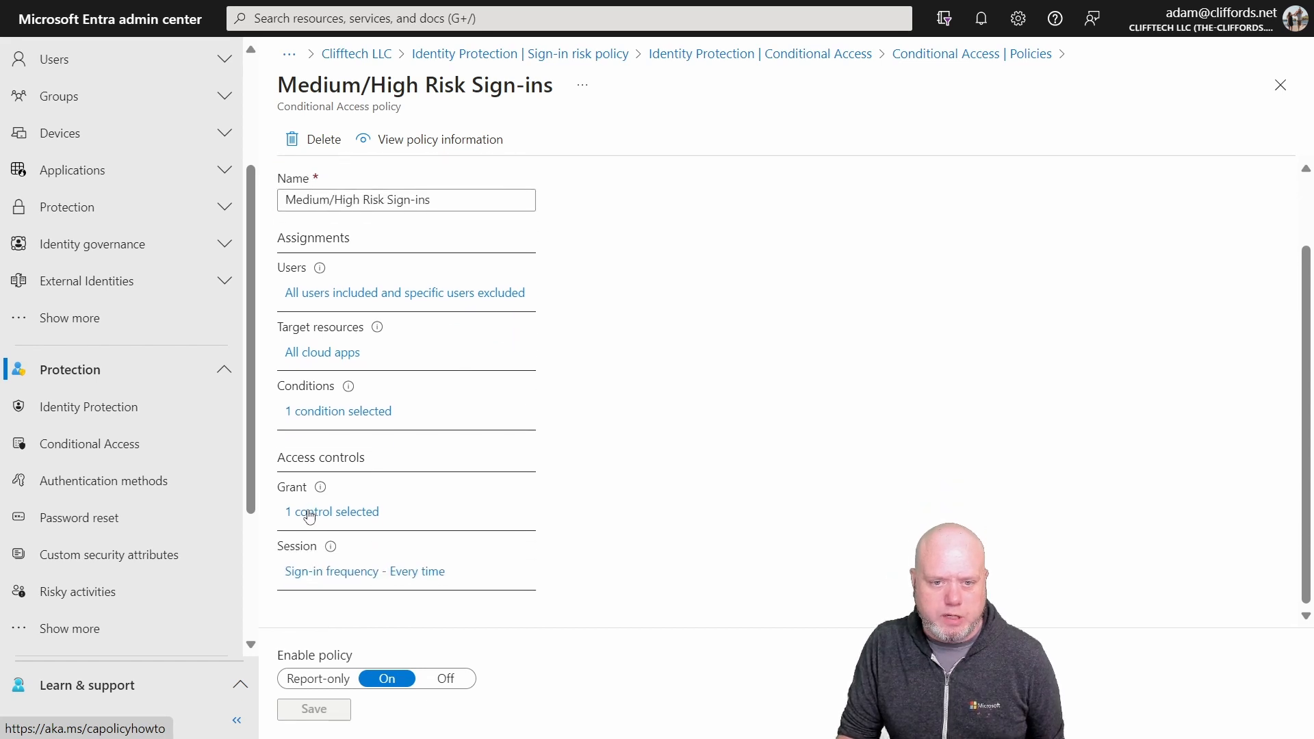
scroll(555, 448, up, 1)
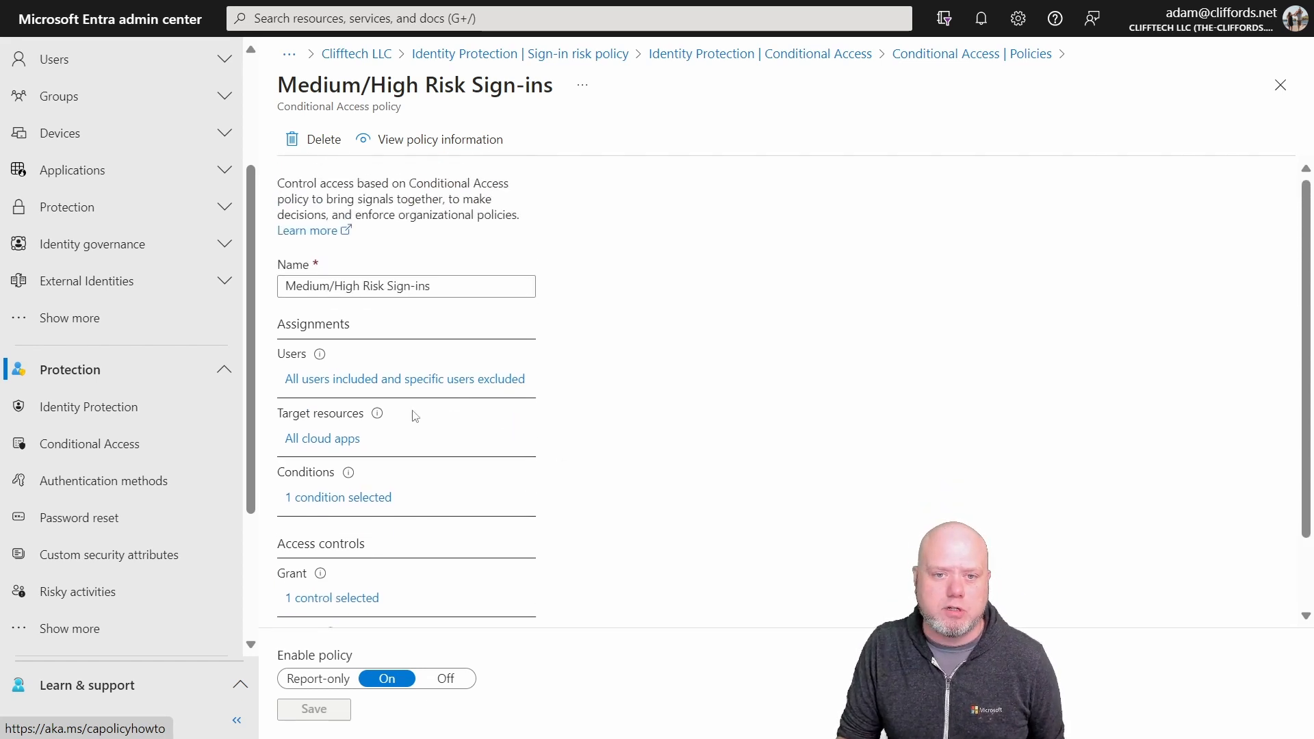
Step: Review the policy's target resources and the risk levels selected in its sign-in risk condition
click(321, 440)
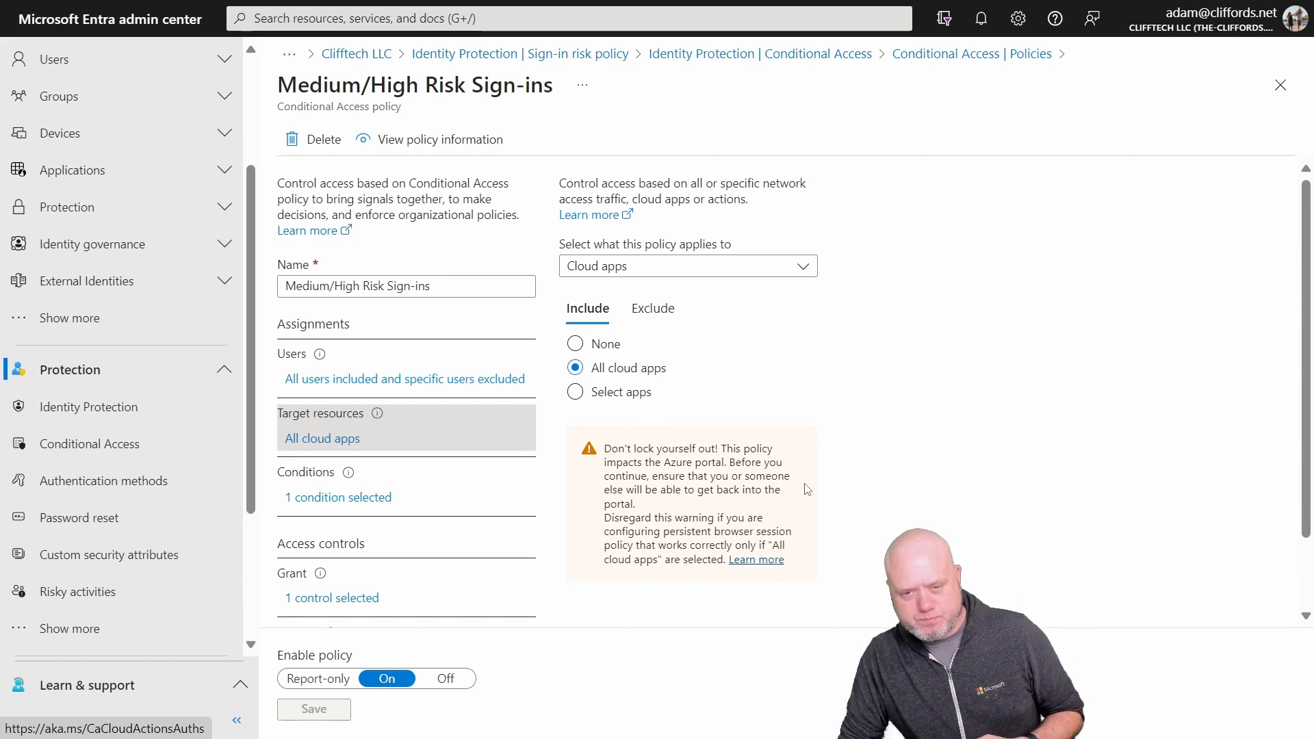
click(333, 504)
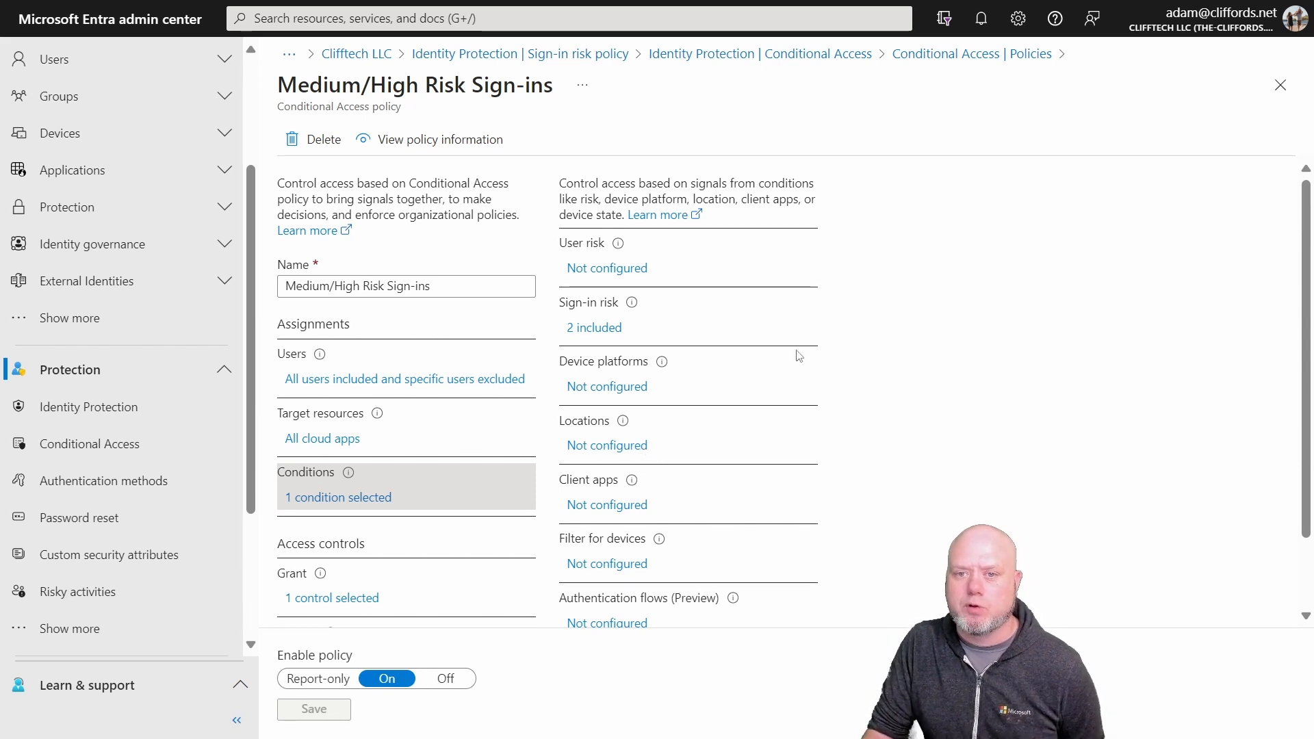
click(587, 328)
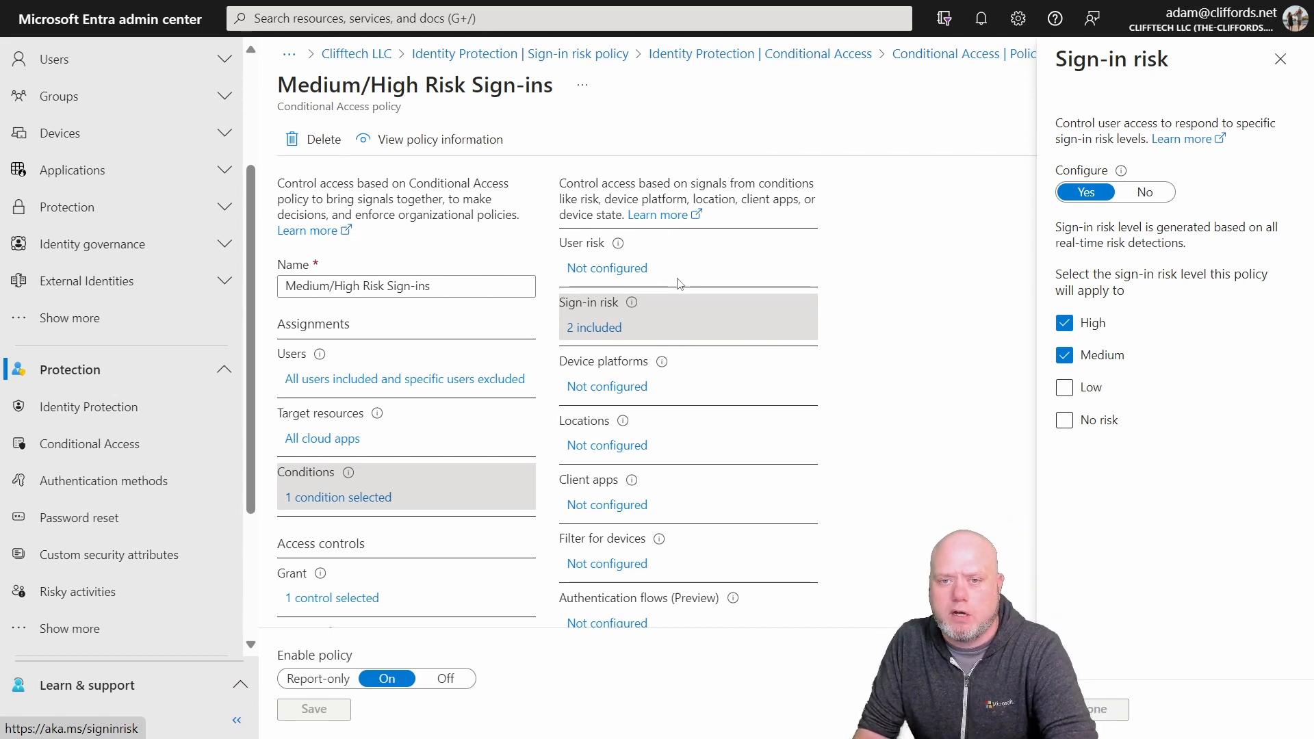
scroll(583, 413, down, 1)
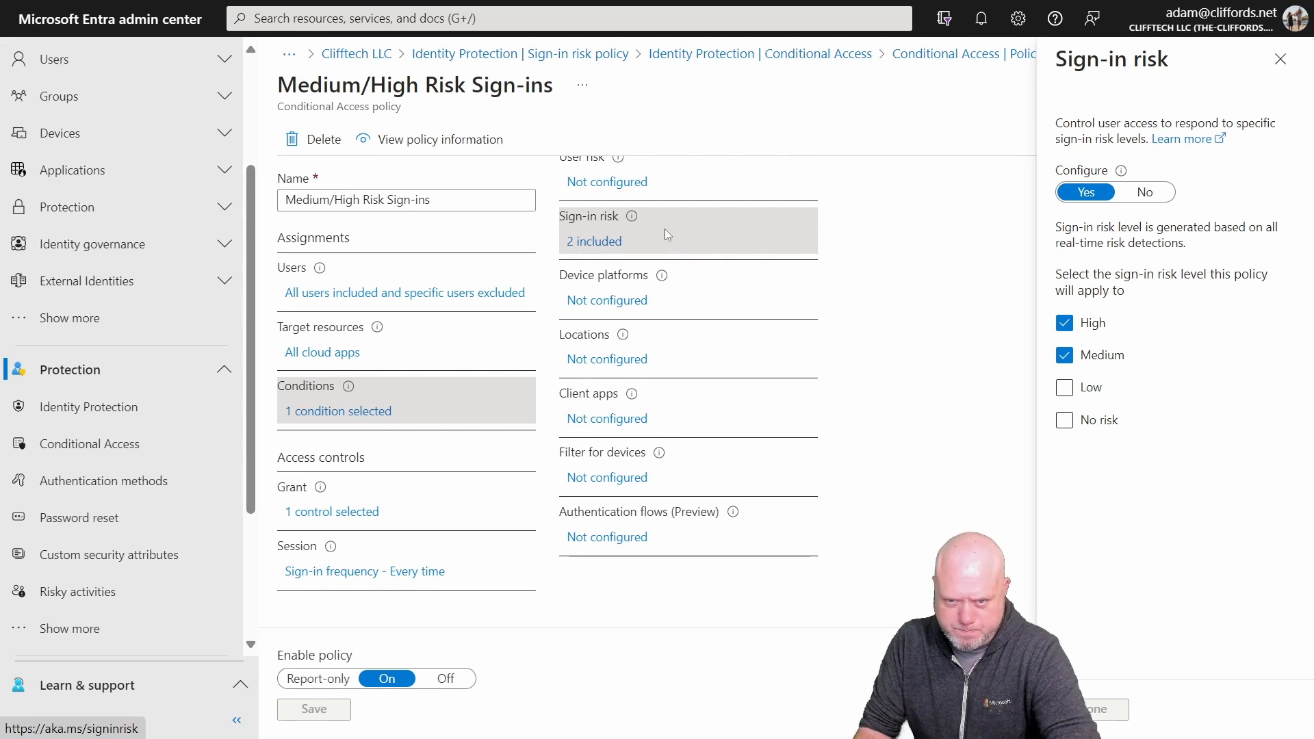
scroll(402, 232, up, 1)
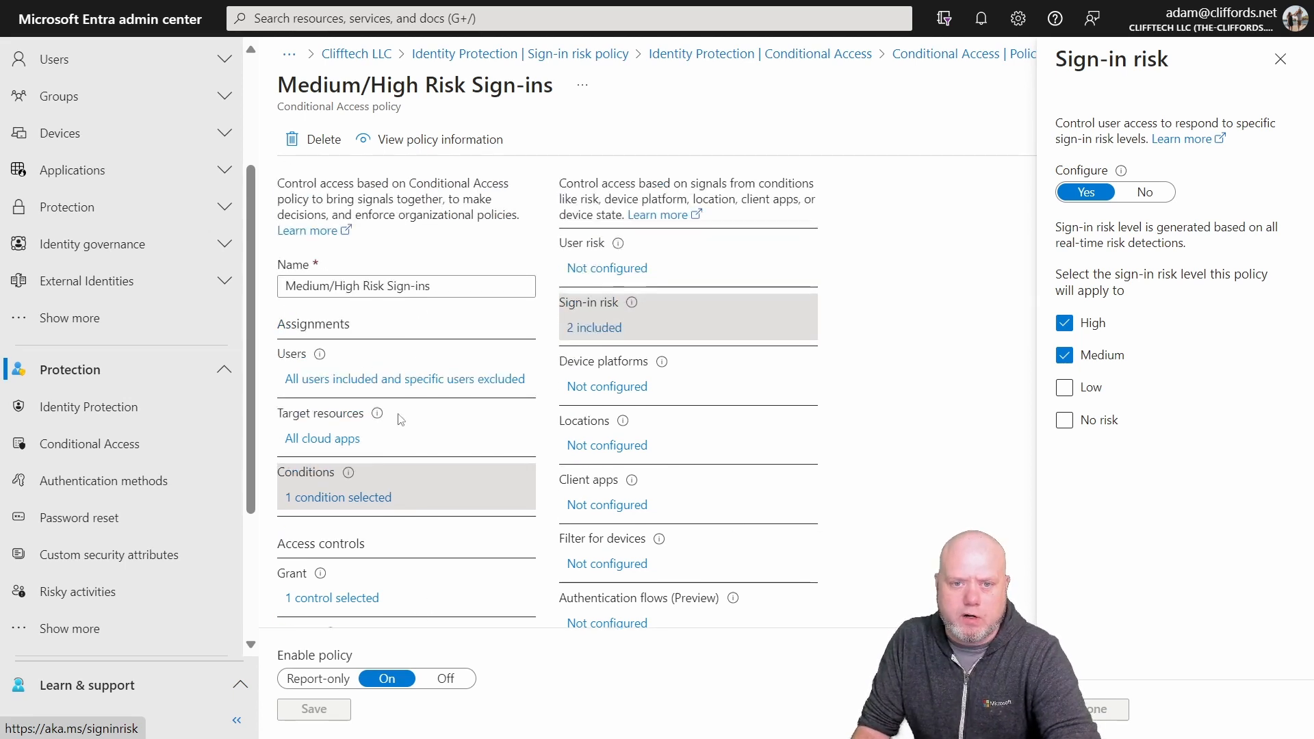
Step: Examine the policy's grant controls and the available authentication strengths, keeping Passwordless MFA selected
scroll(319, 507, down, 1)
click(316, 515)
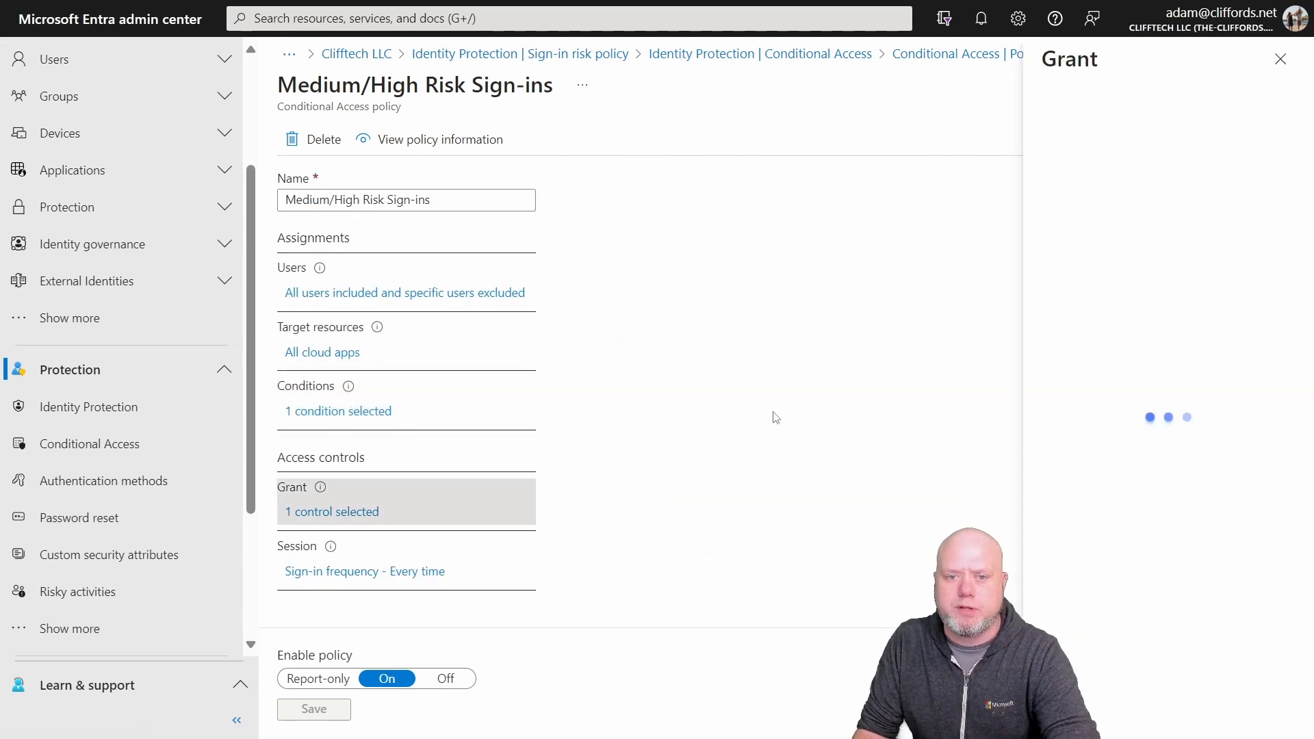
scroll(819, 181, up, 1)
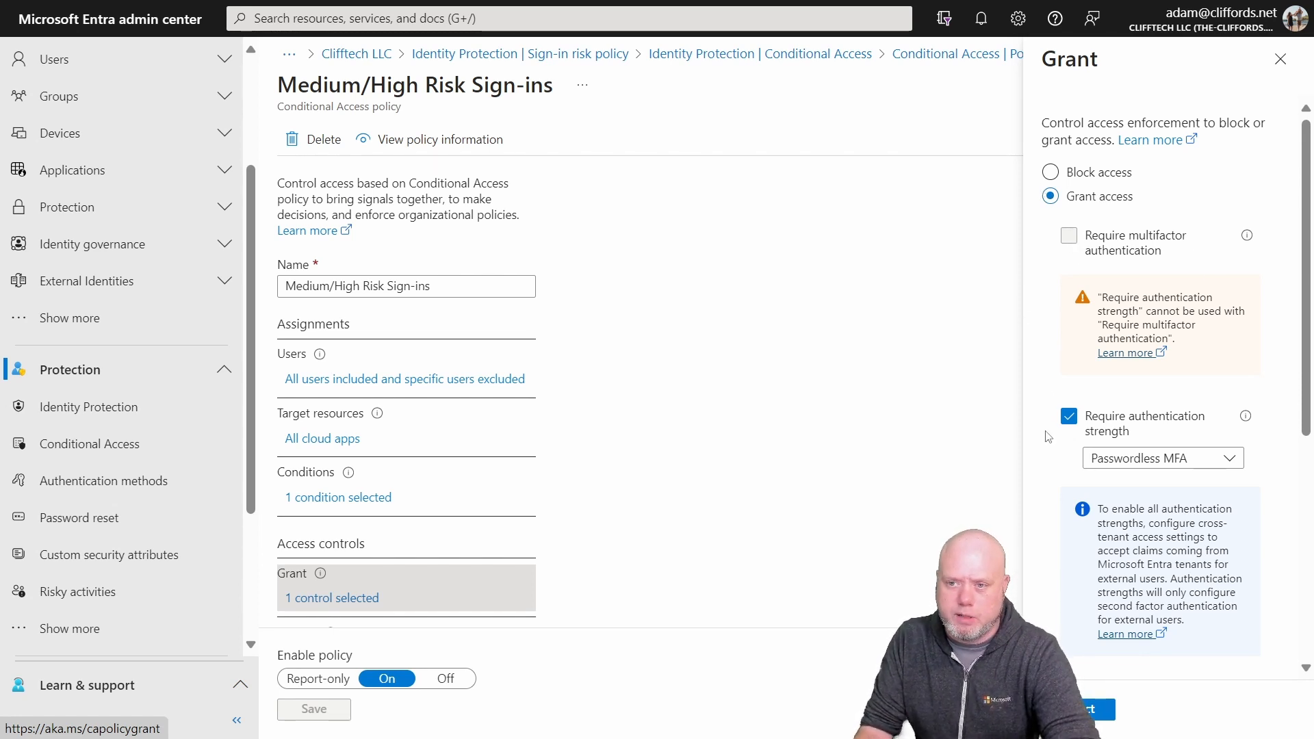
click(1120, 466)
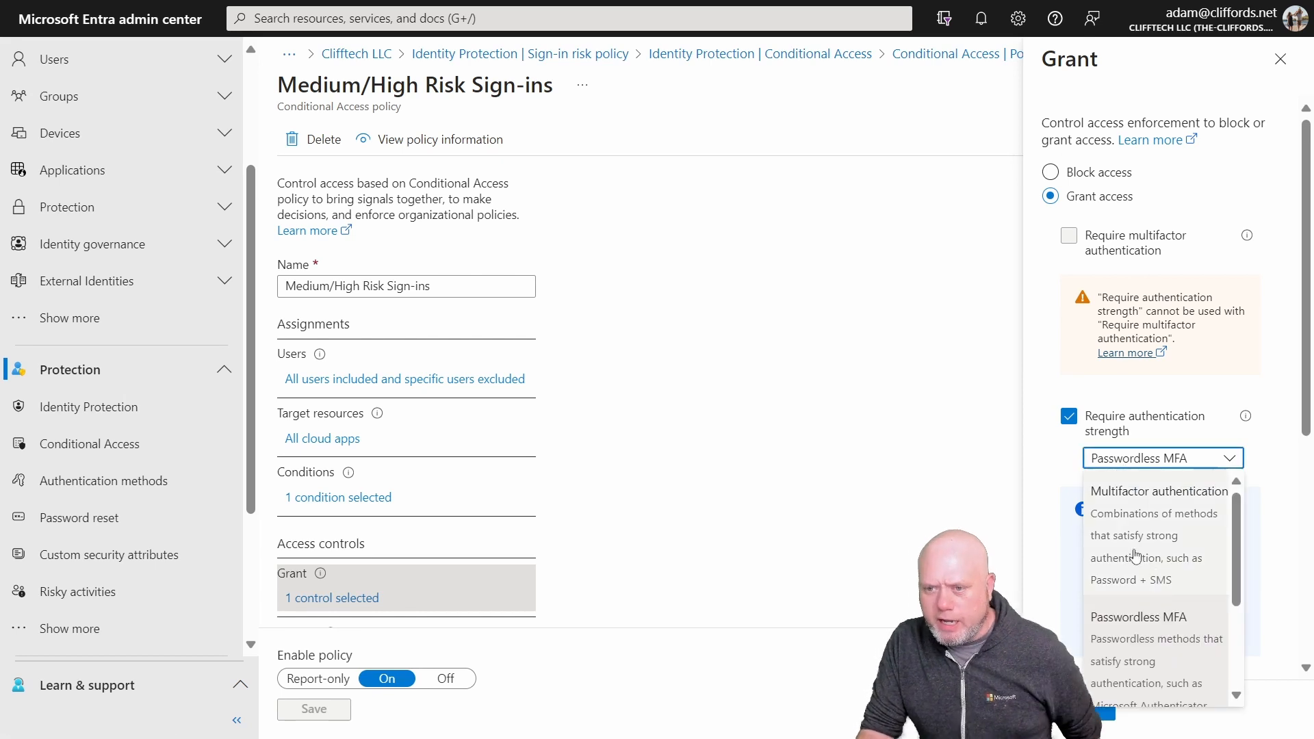
click(1192, 669)
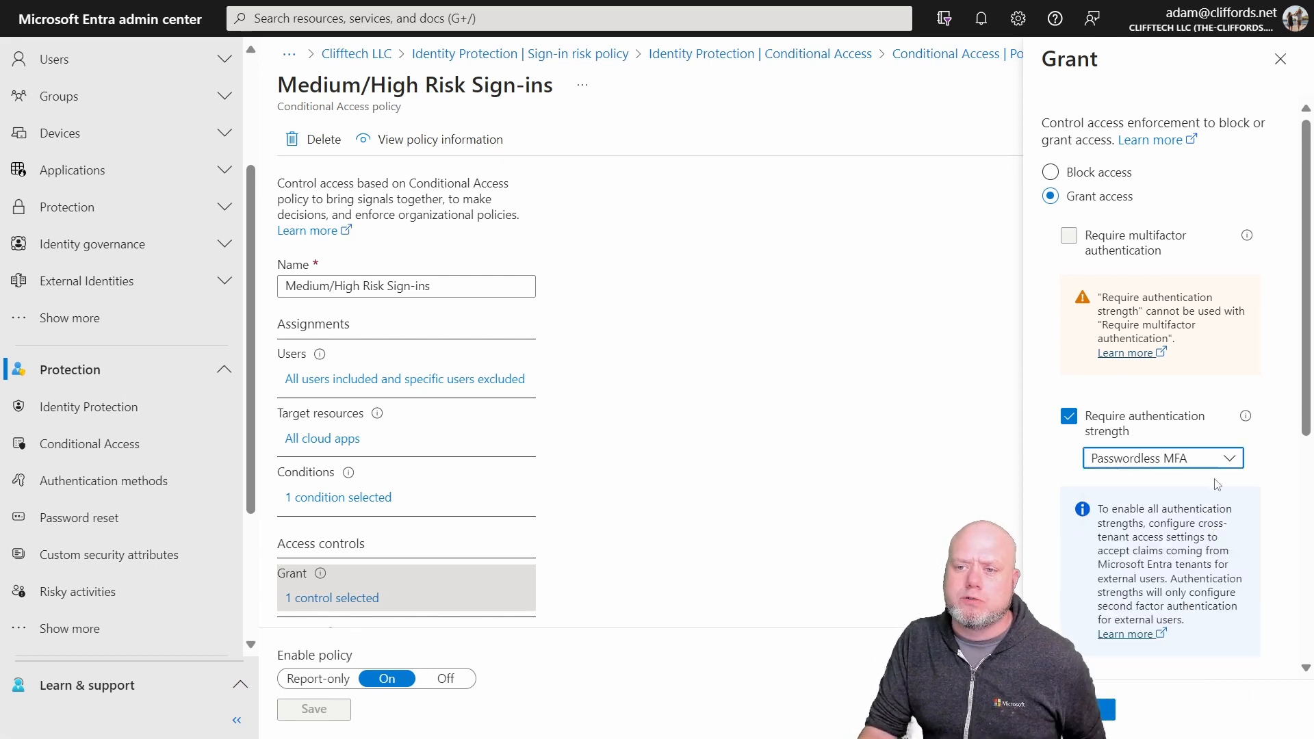
click(1180, 464)
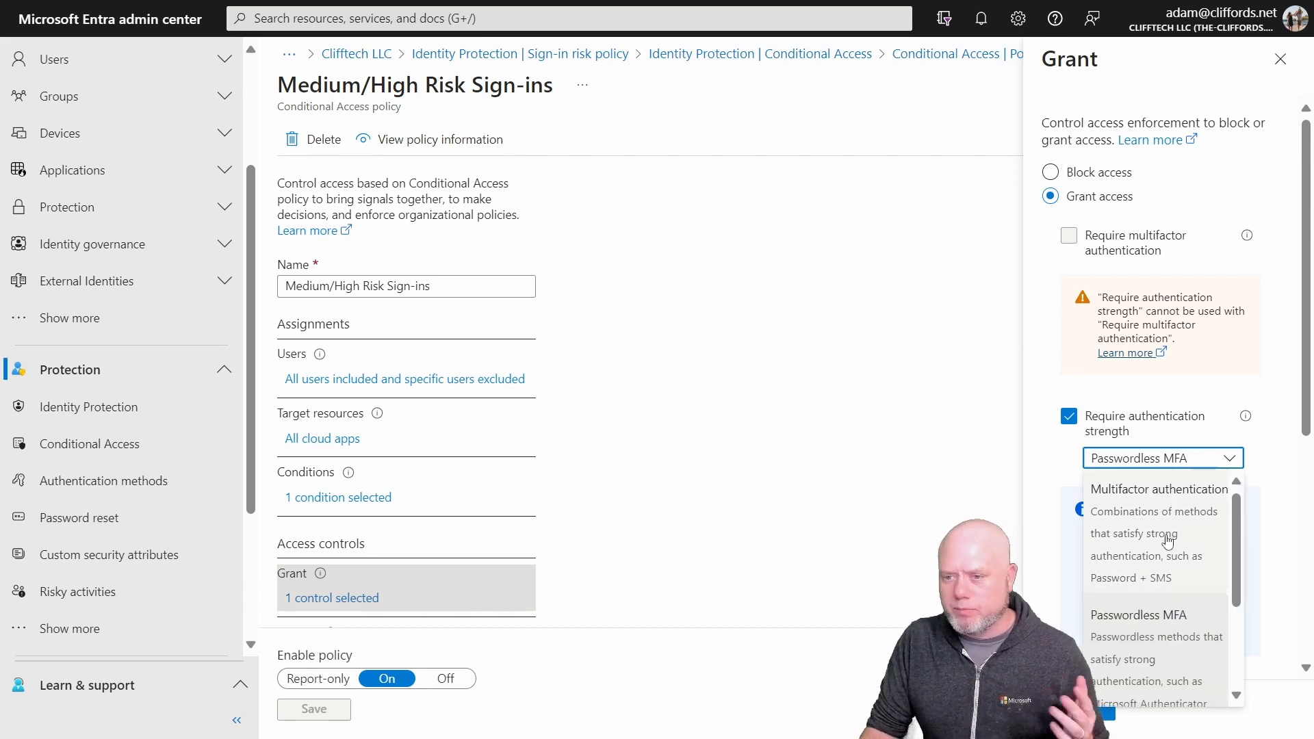
scroll(1167, 540, down, 3)
scroll(1167, 541, up, 3)
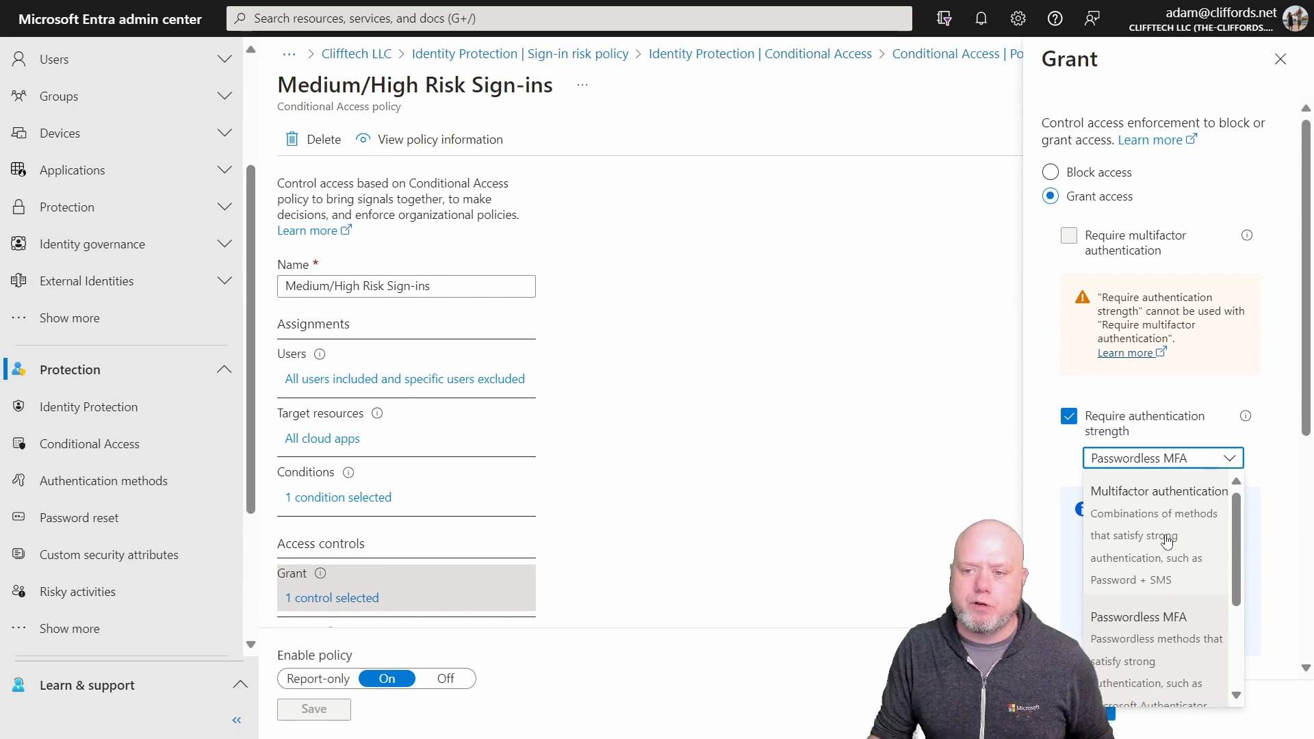
scroll(1210, 612, down, 3)
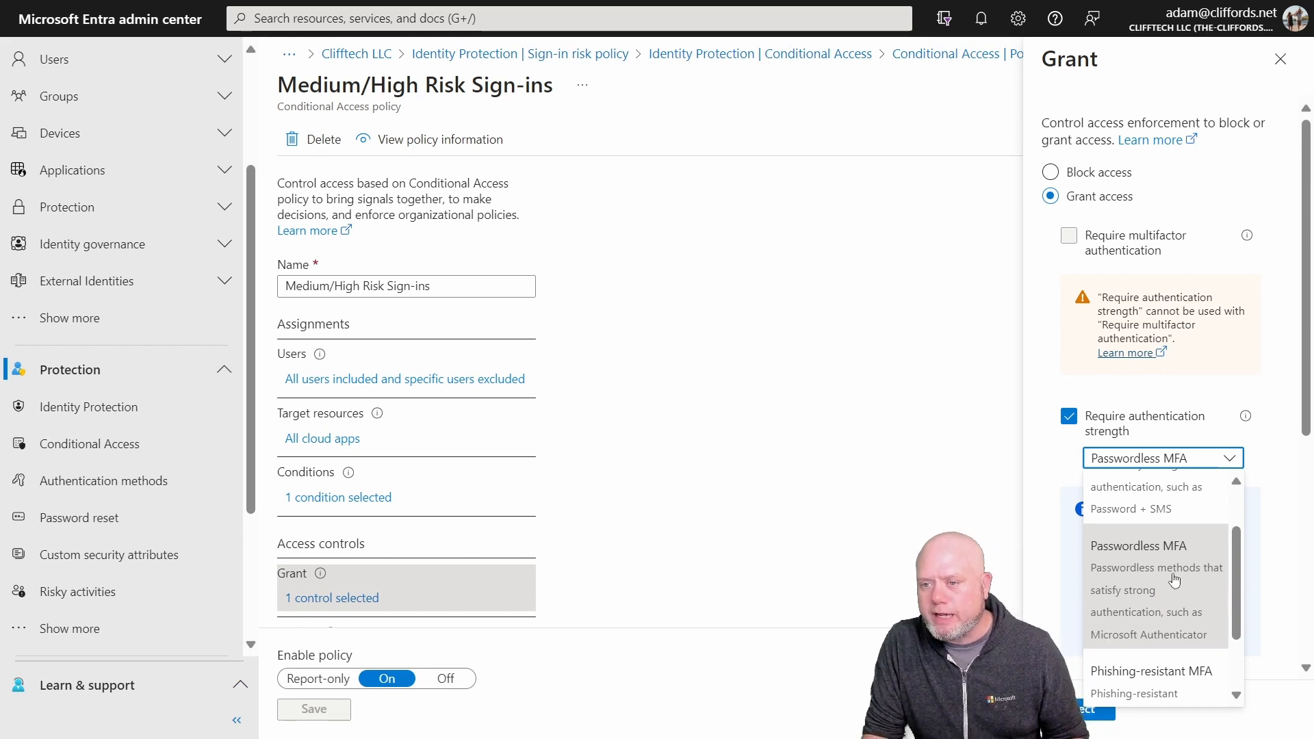
scroll(1136, 585, down, 1)
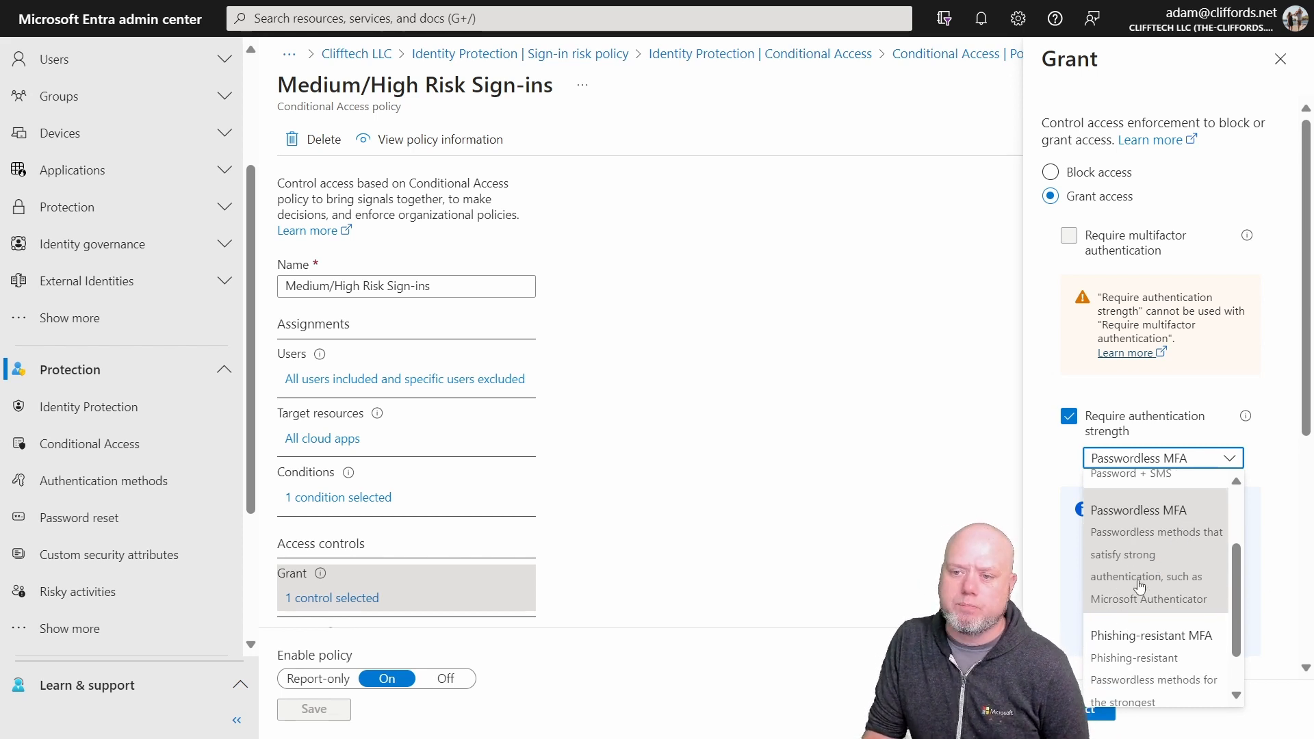
click(1161, 567)
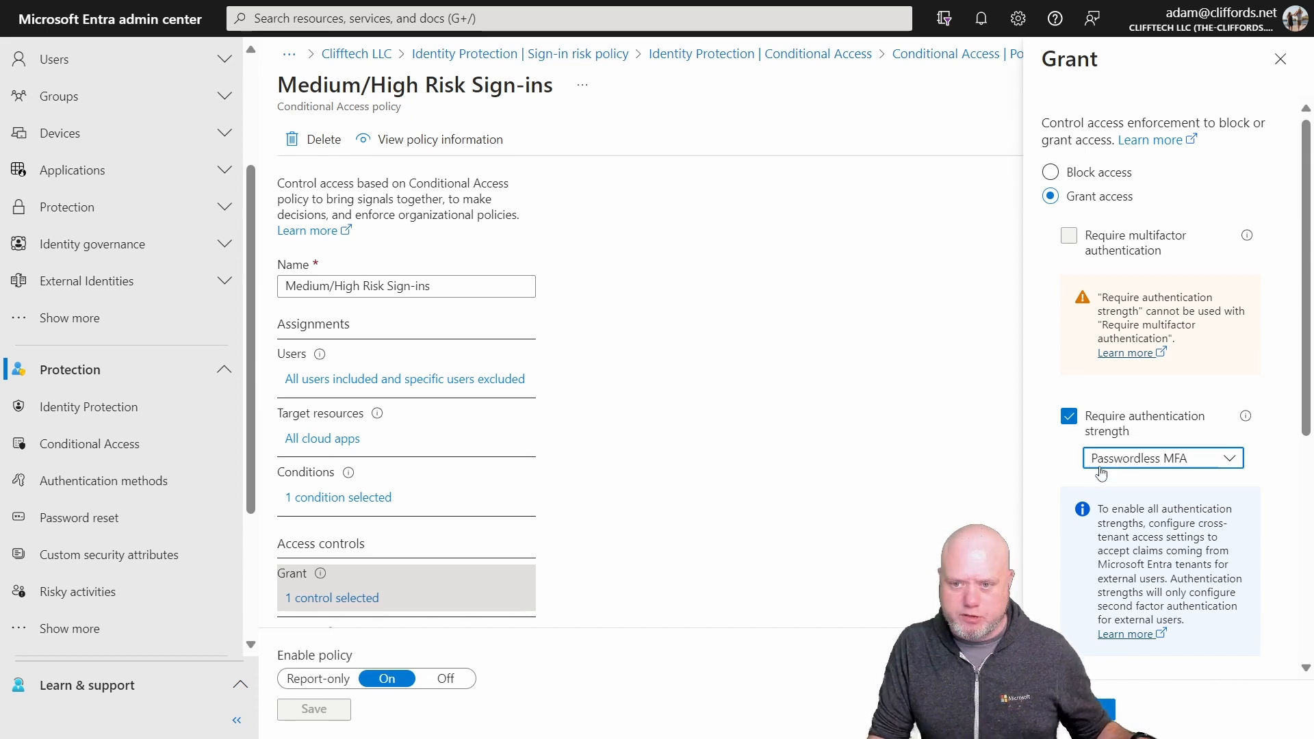
Step: Set the required authentication strength in the grant controls to Phishing-resistant MFA
click(1140, 473)
scroll(1156, 616, down, 2)
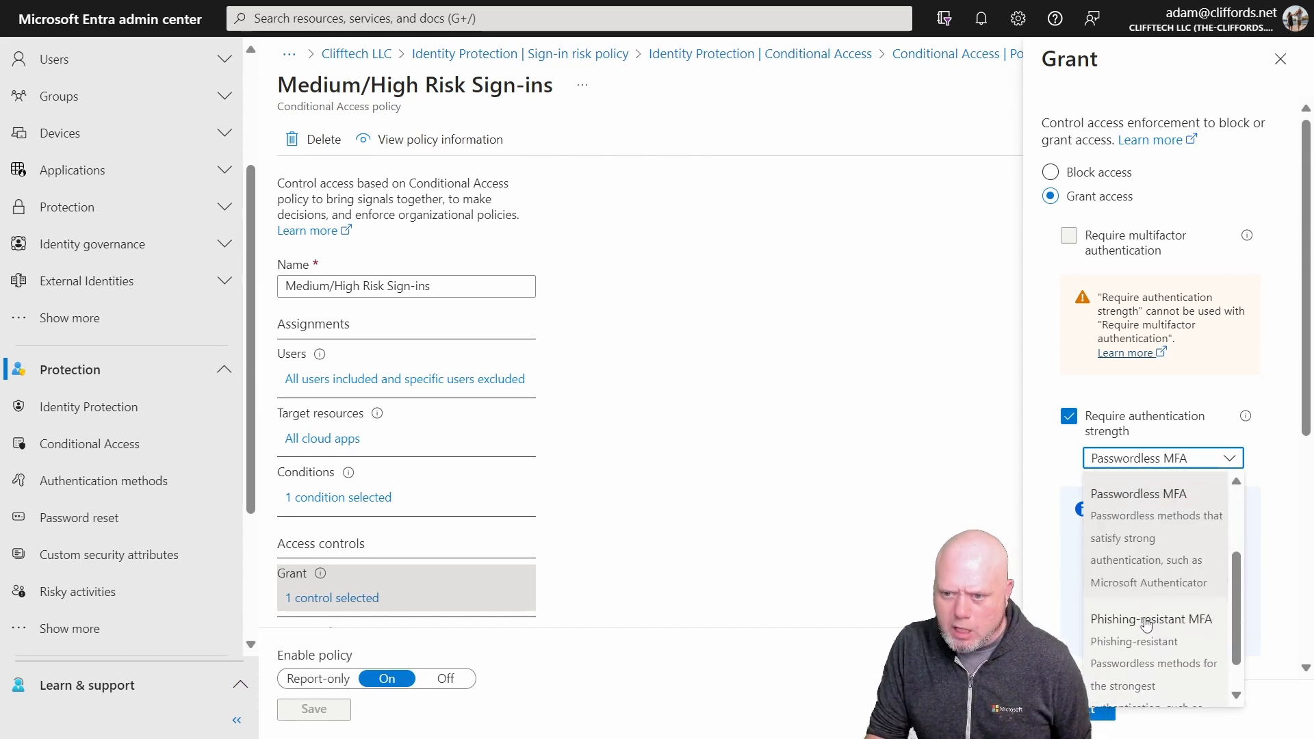
click(1156, 623)
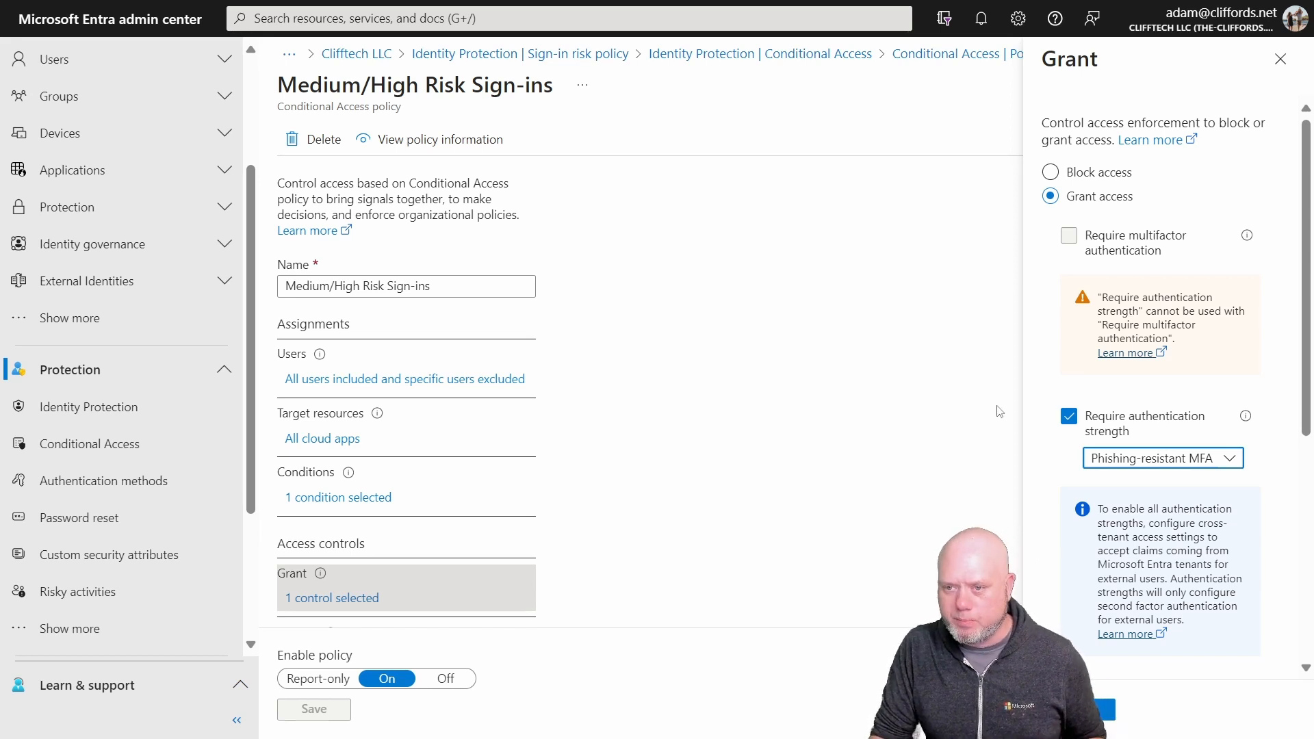
Step: Review the policy's session controls, including the sign-in frequency, persistent browser session and token protection options
scroll(685, 479, down, 1)
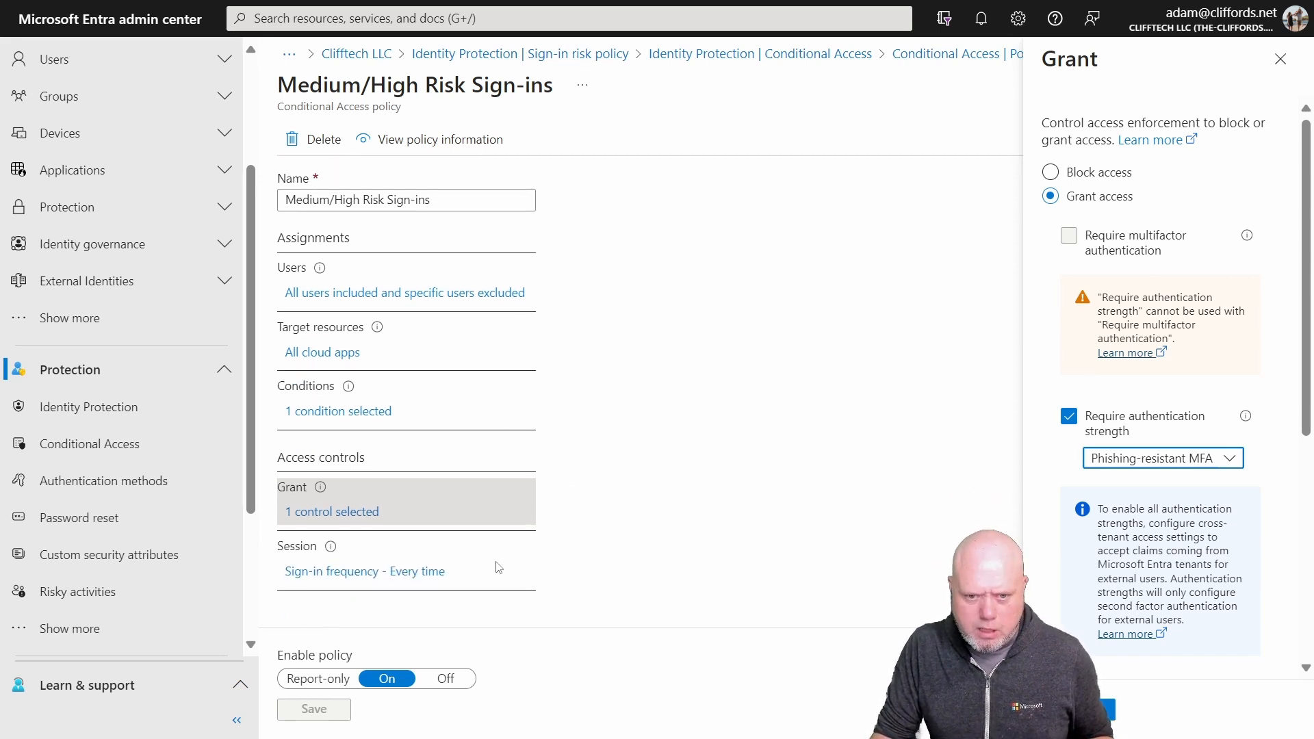
click(385, 579)
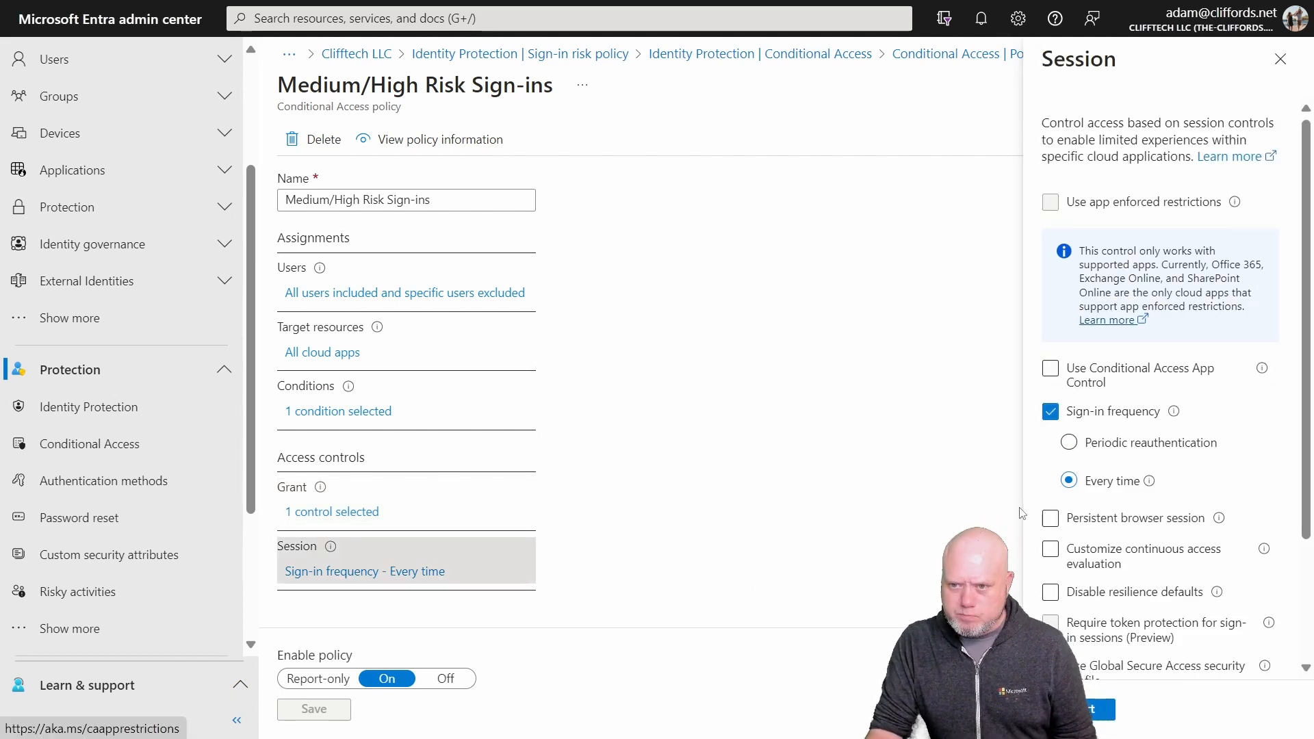
scroll(1067, 438, down, 2)
scroll(1040, 288, up, 1)
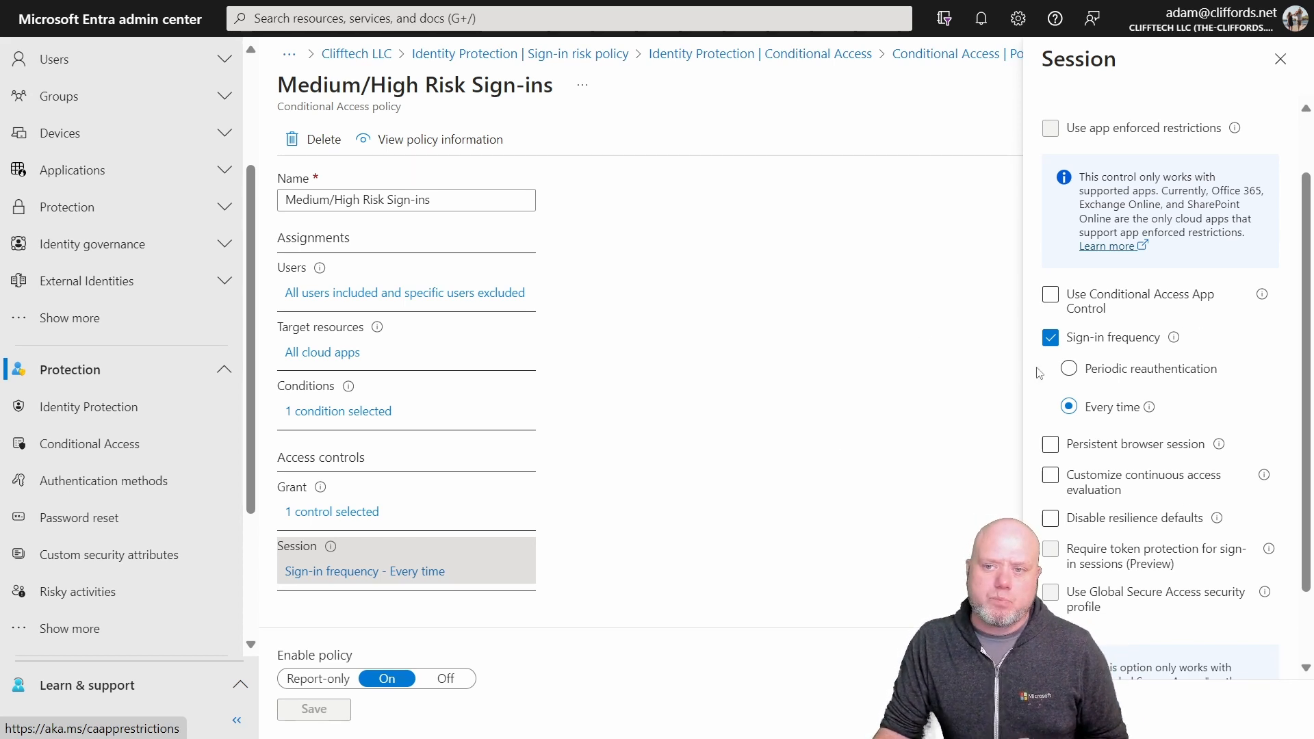
scroll(1159, 345, up, 2)
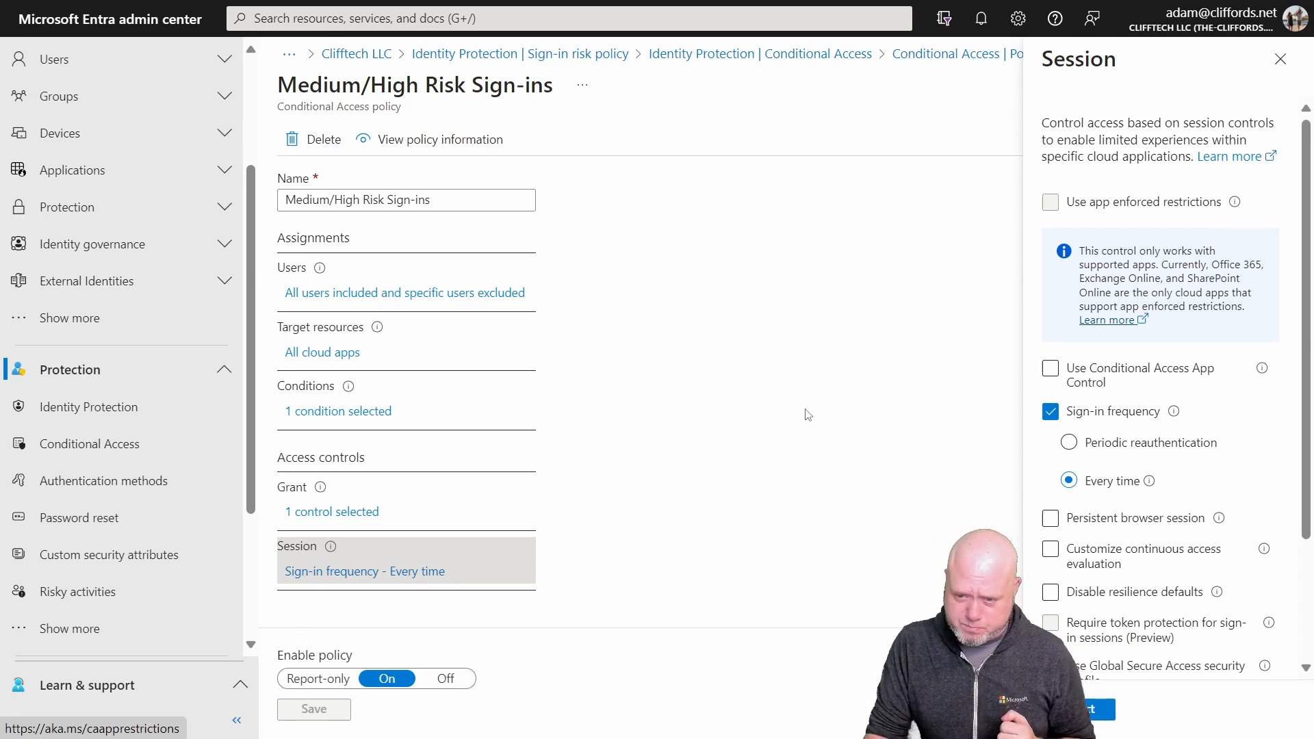
click(1102, 530)
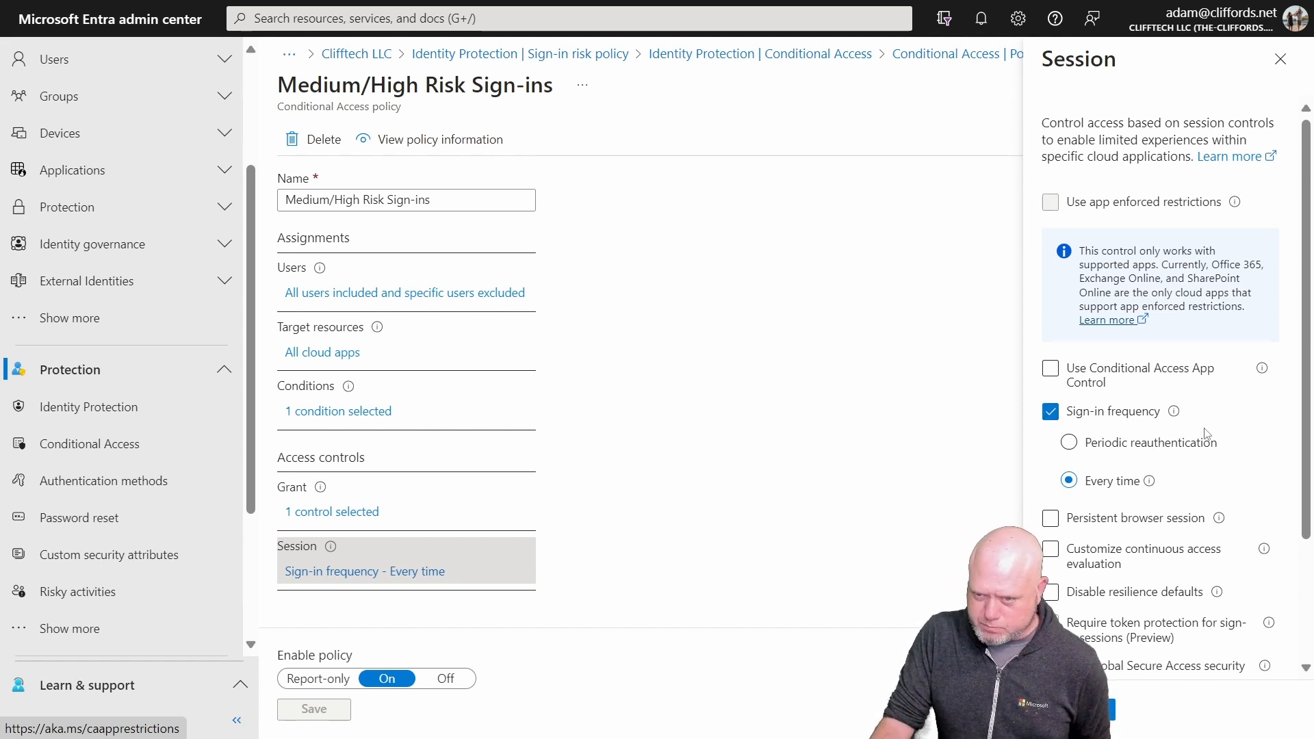
scroll(1205, 438, down, 2)
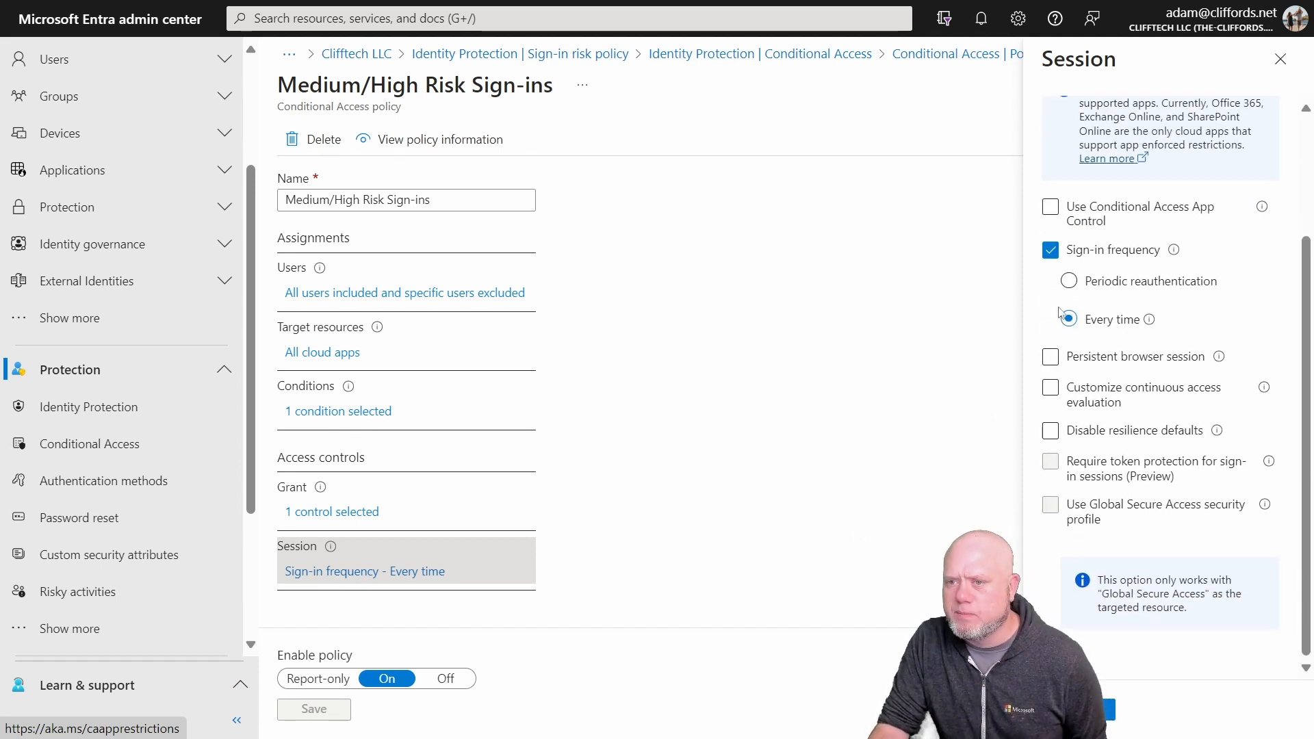
Step: Try periodic reauthentication every 1 hour as the policy's sign-in frequency and switch it back to Every time
click(1050, 357)
scroll(1123, 340, up, 3)
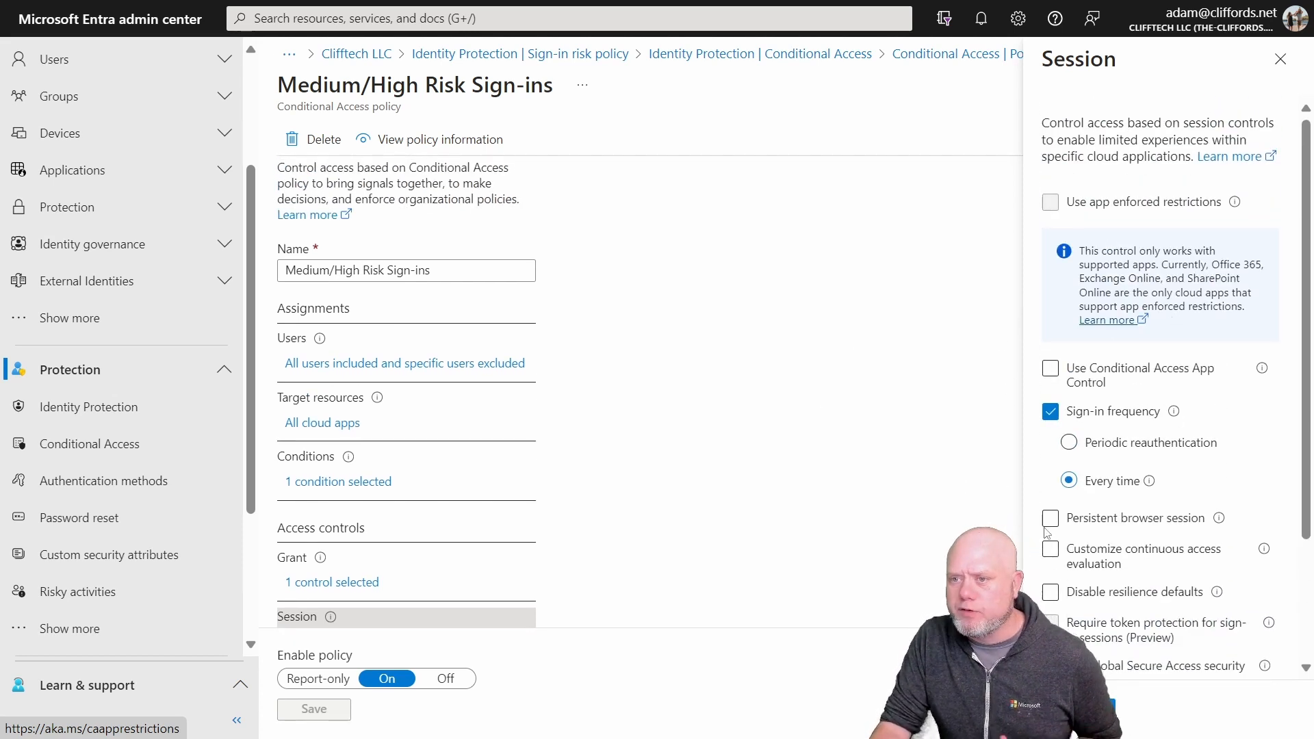
click(1050, 412)
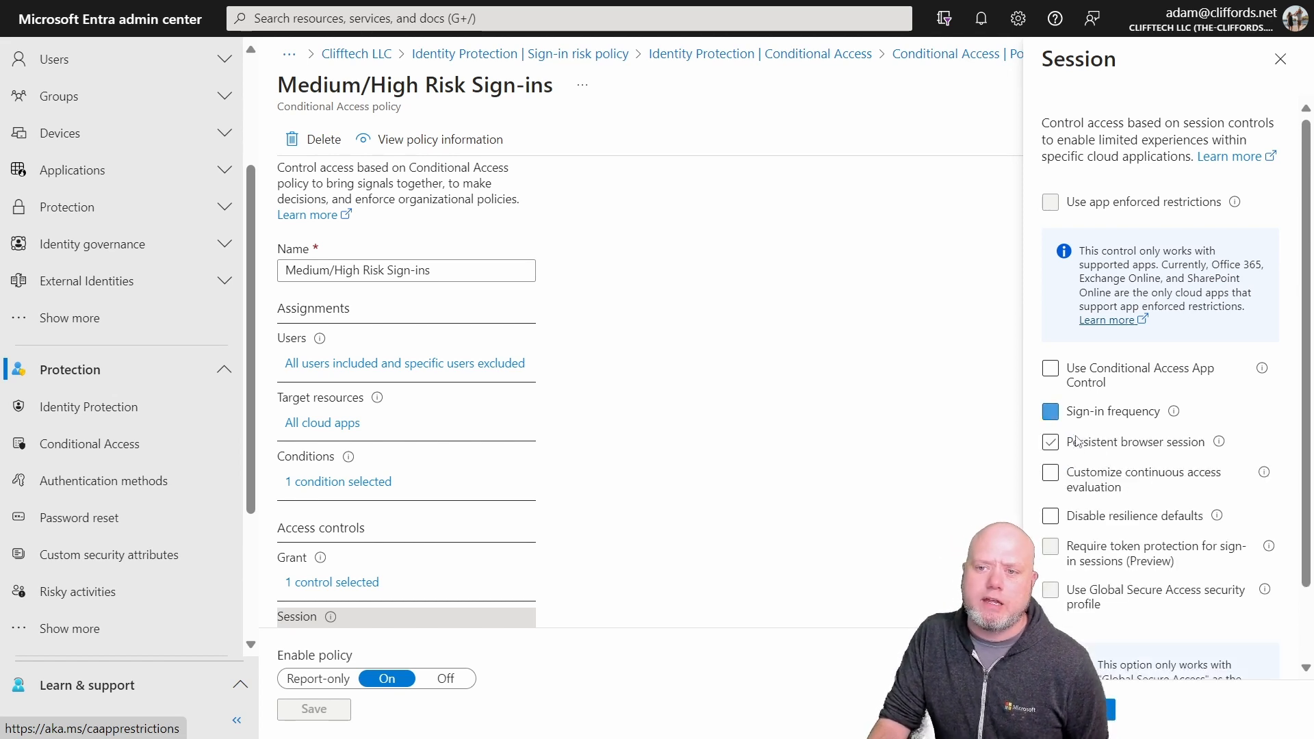
click(1059, 413)
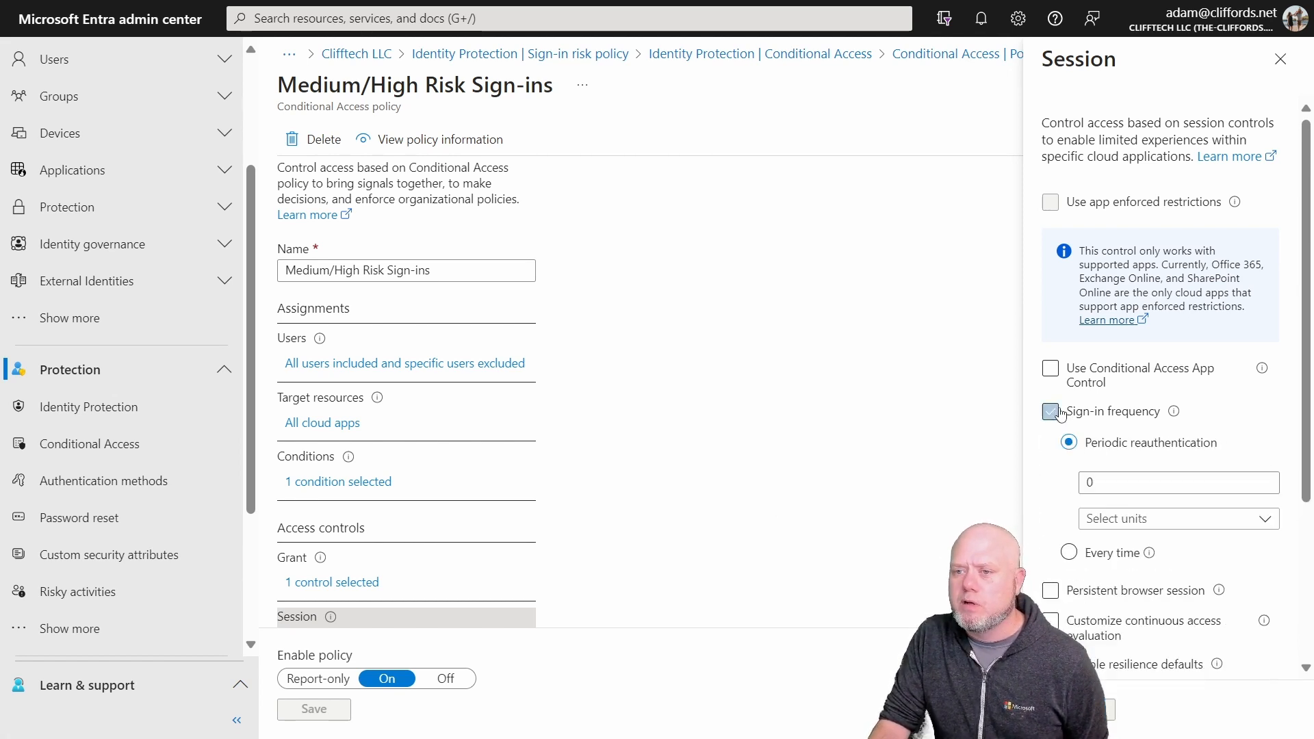
click(1164, 480)
click(1177, 520)
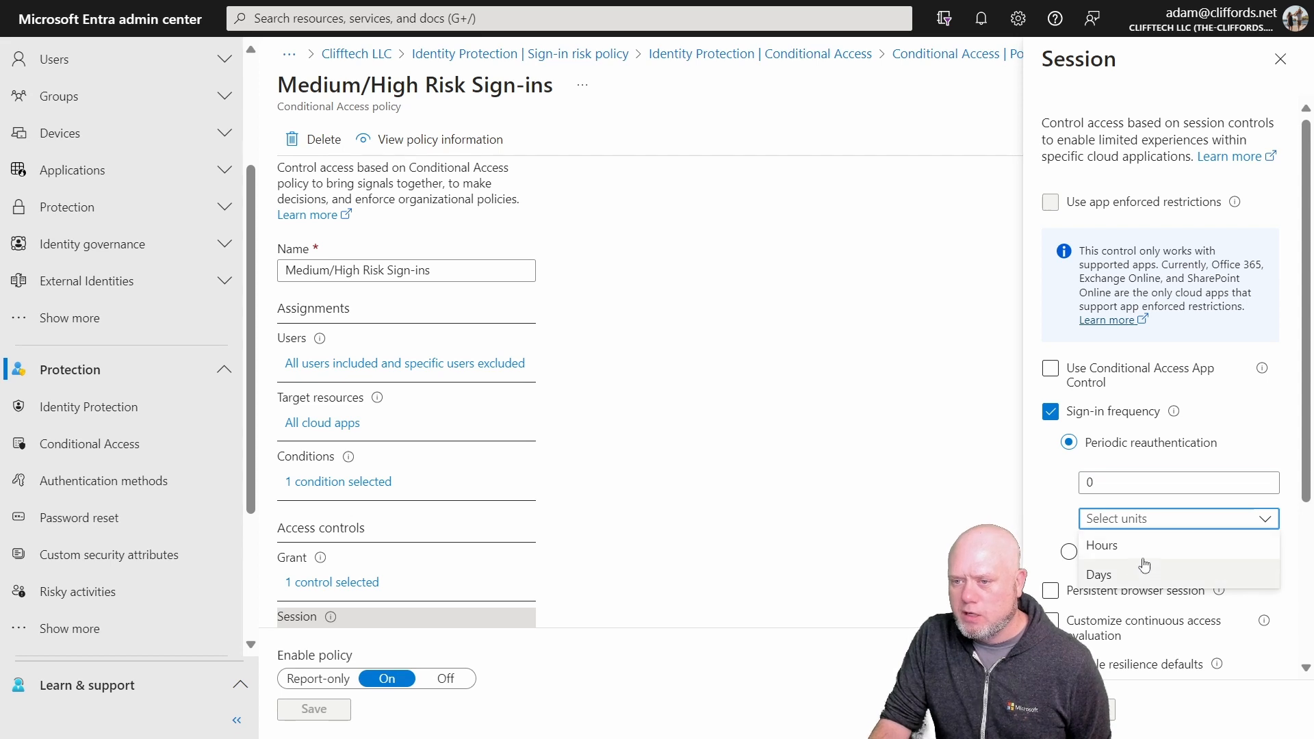
click(1103, 546)
click(1125, 481)
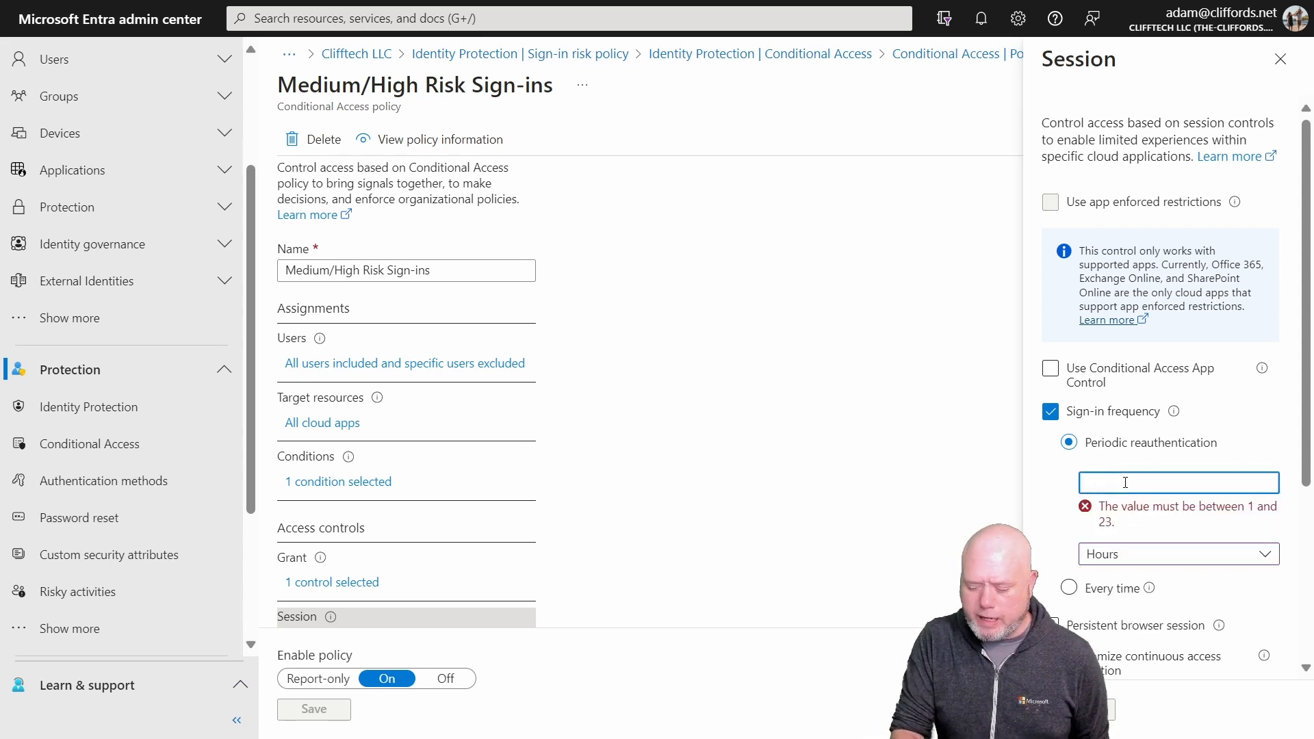
text(1)
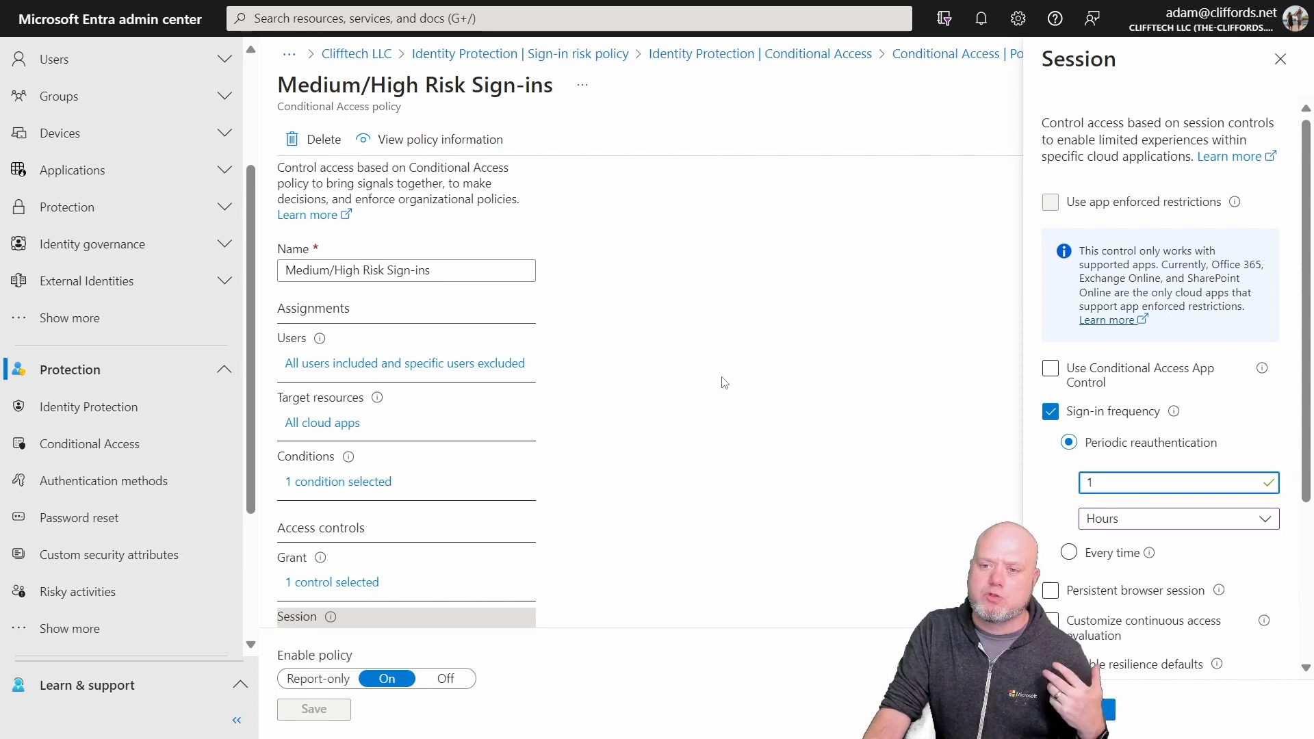
click(1069, 554)
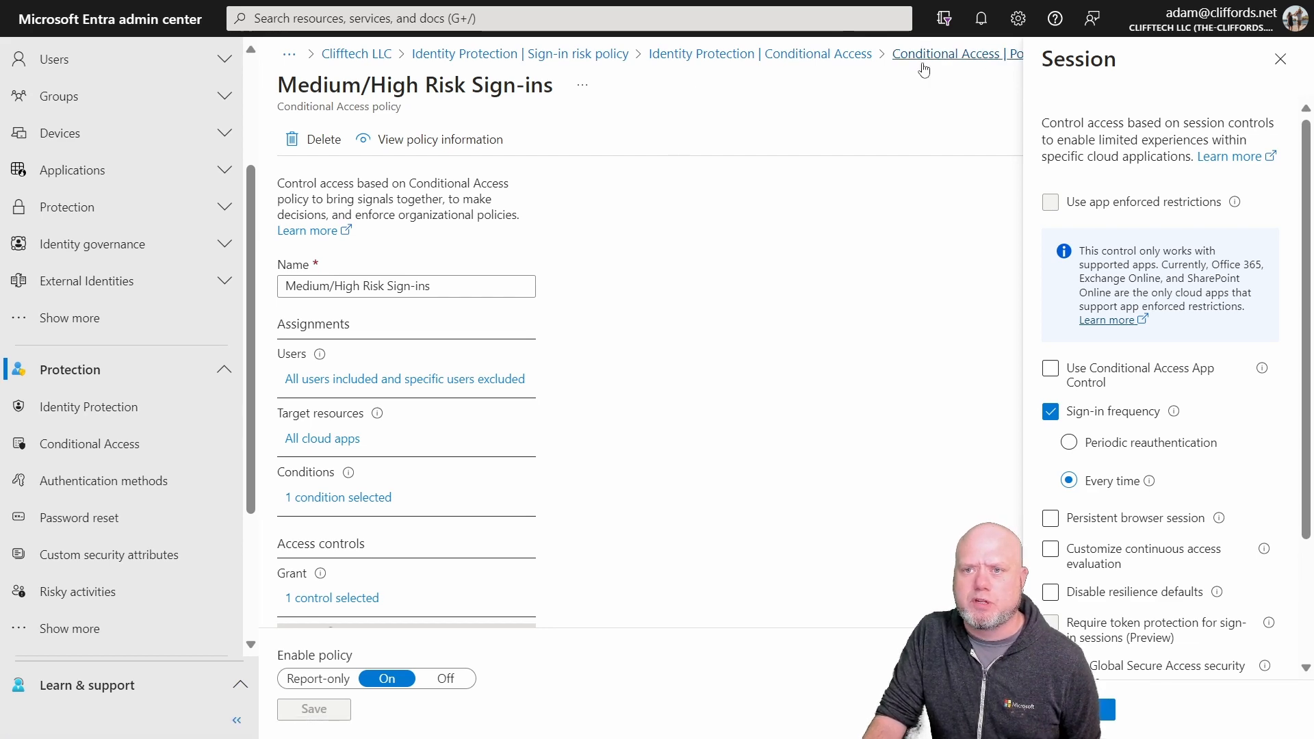
Step: Open the Medium/High Risk Users Conditional Access policy and review the risk levels selected in its user risk condition
click(923, 64)
click(753, 45)
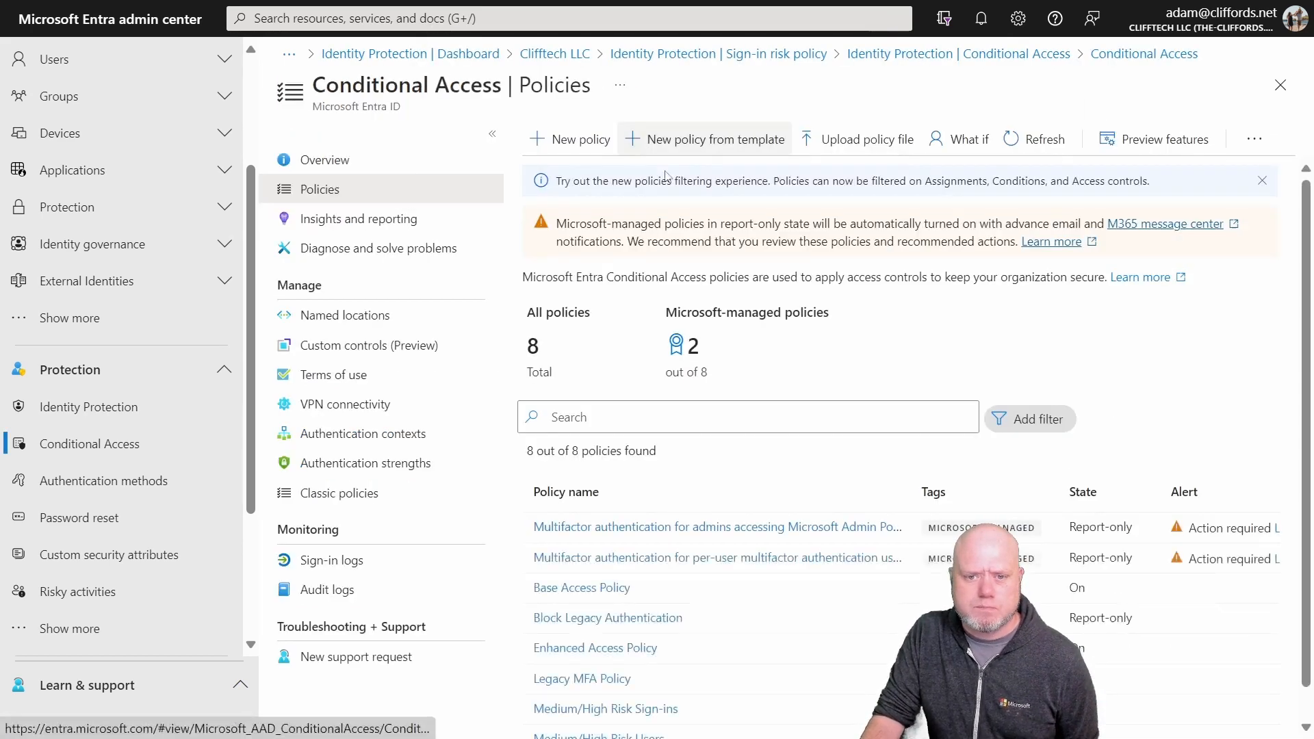
scroll(650, 410, down, 1)
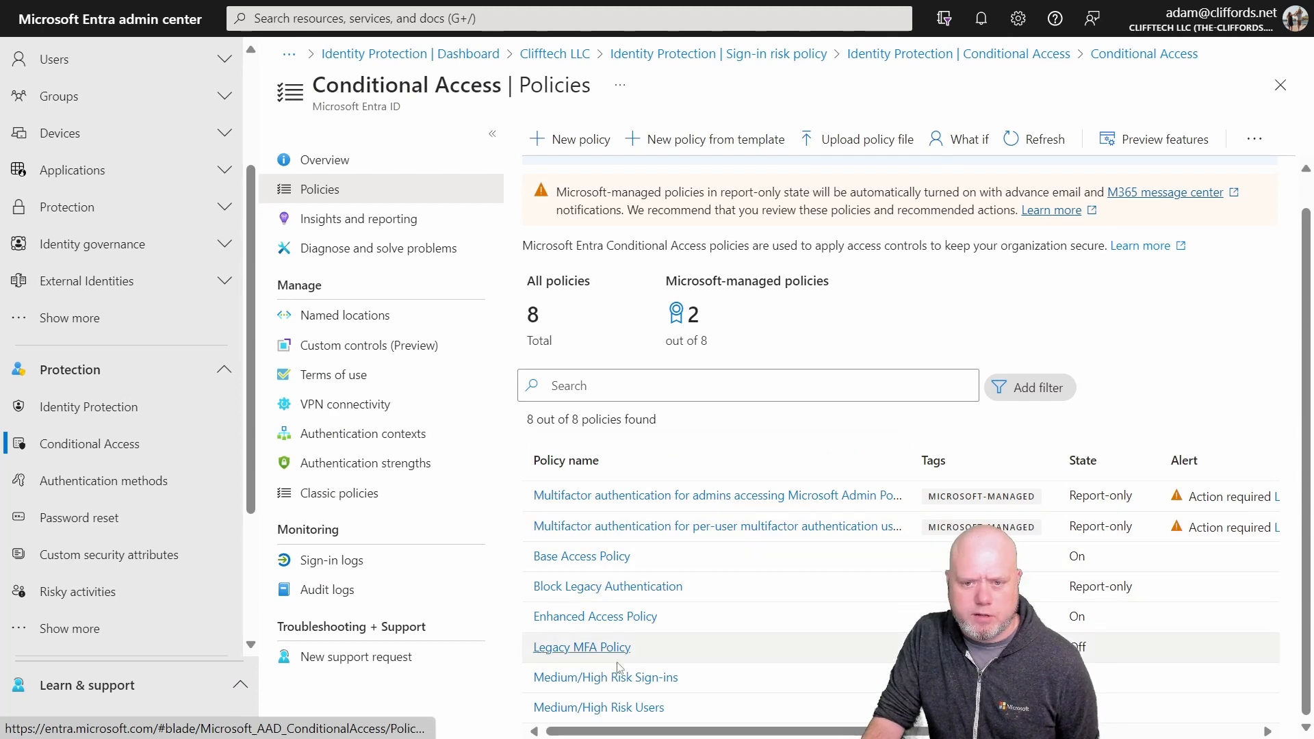
click(616, 707)
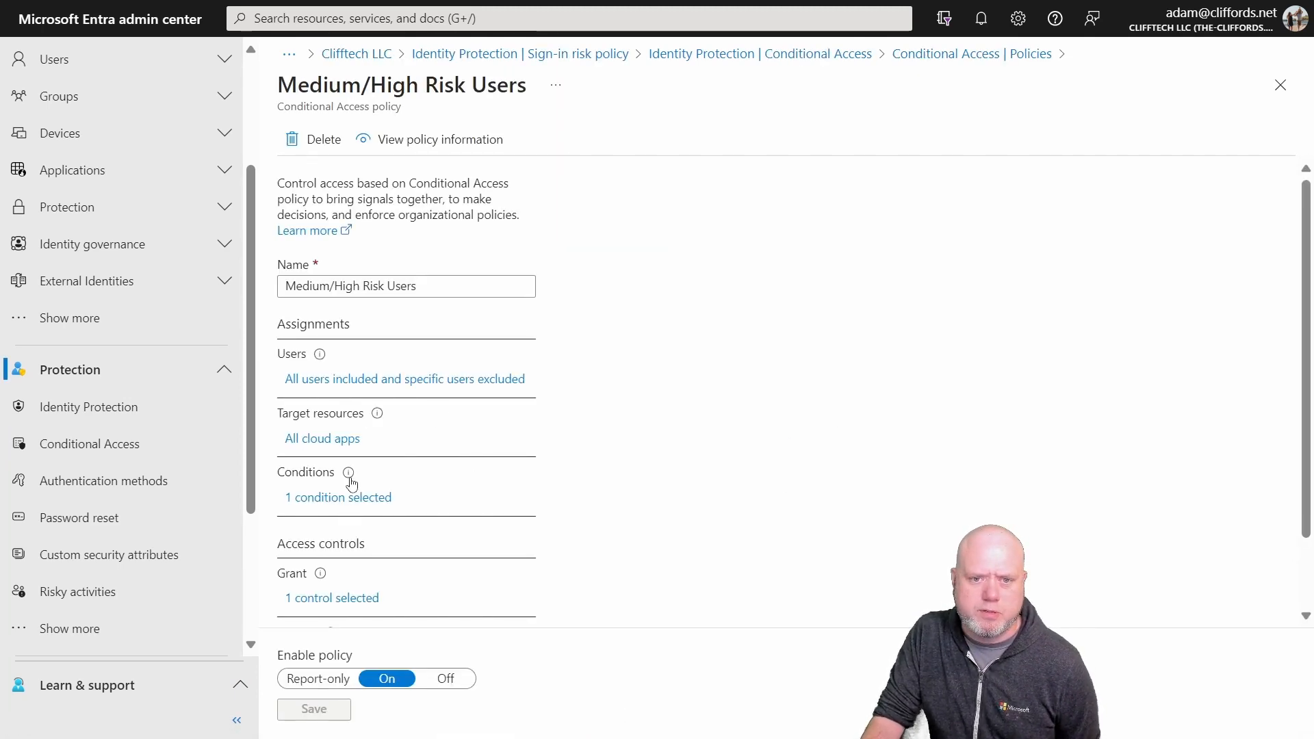
click(327, 498)
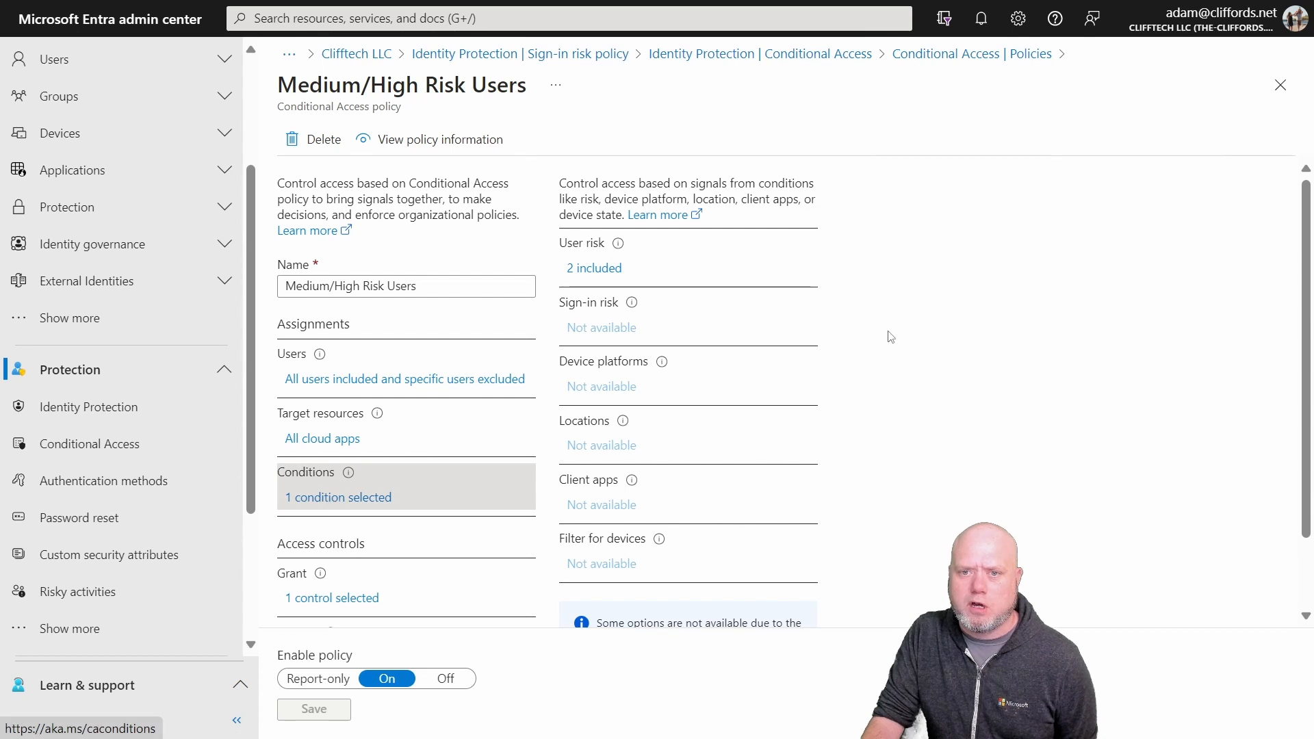
click(593, 269)
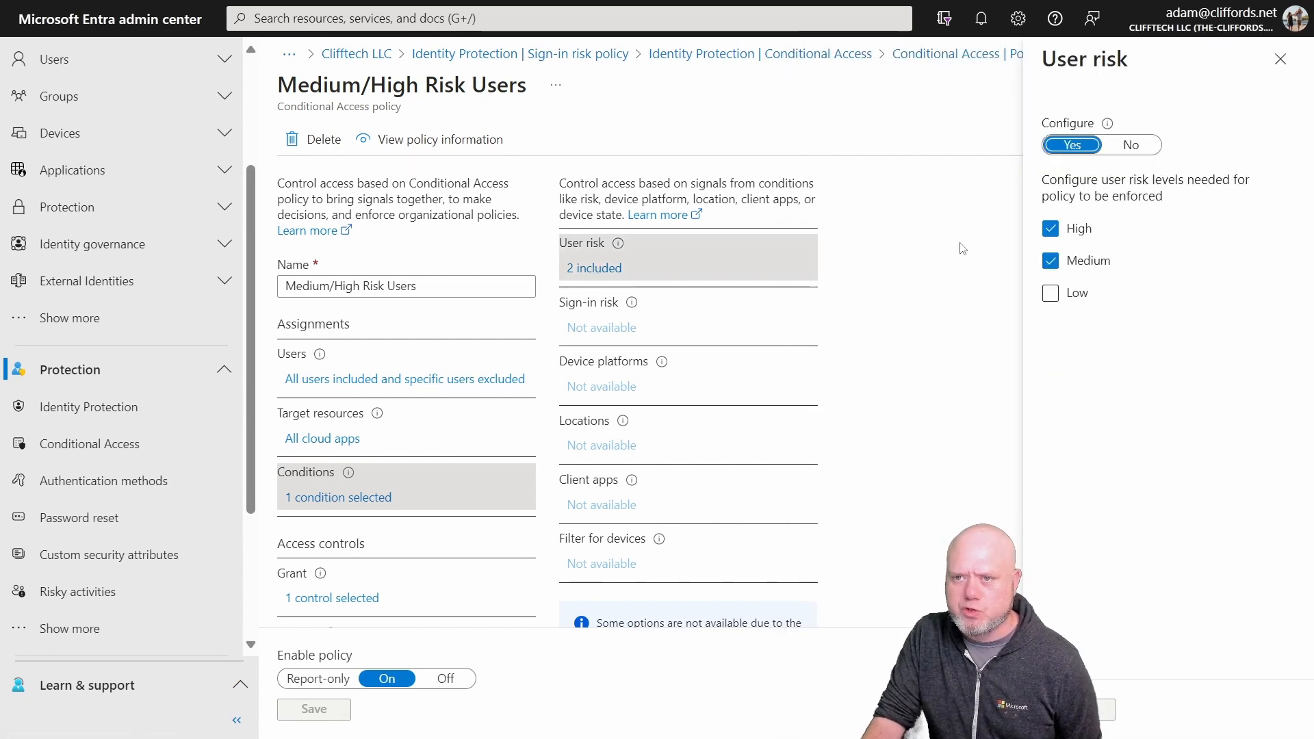
Step: Review the grant controls of the Medium/High Risk Users policy, including the authentication strength, device and password change requirements
scroll(546, 305, down, 2)
click(324, 512)
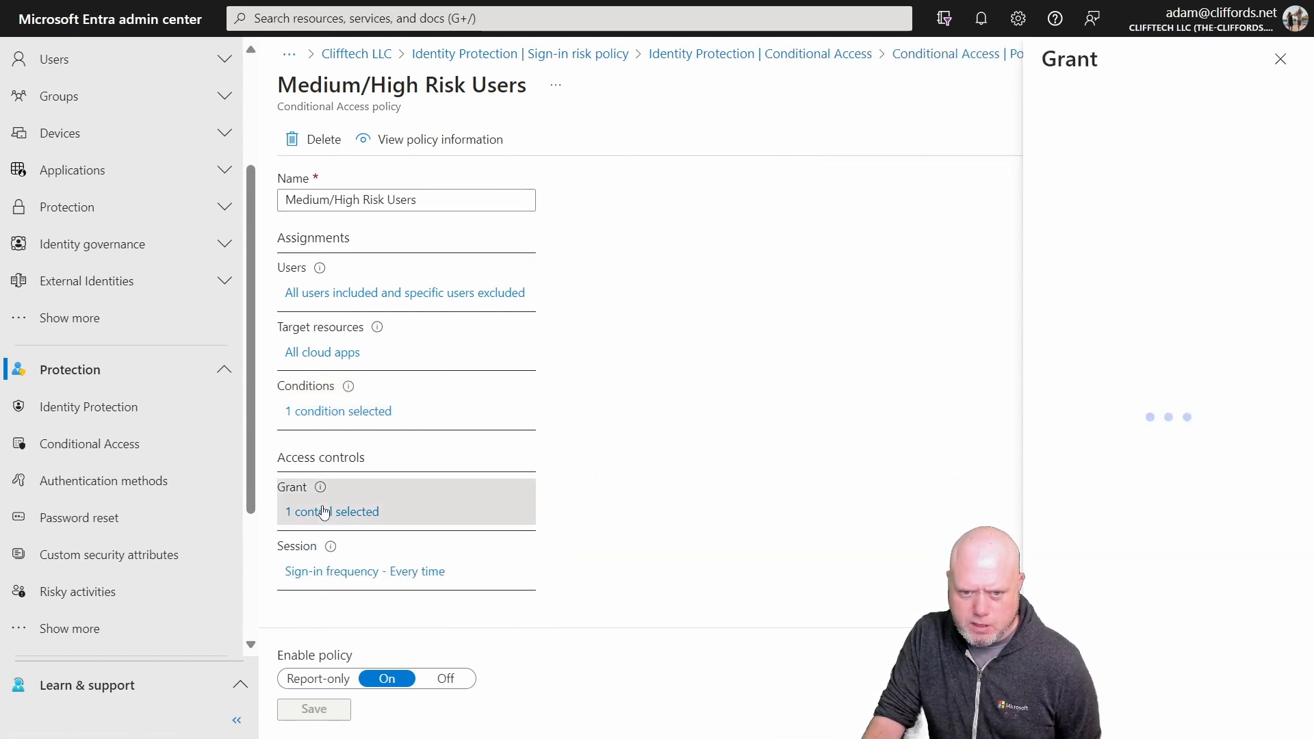
scroll(1101, 375, down, 1)
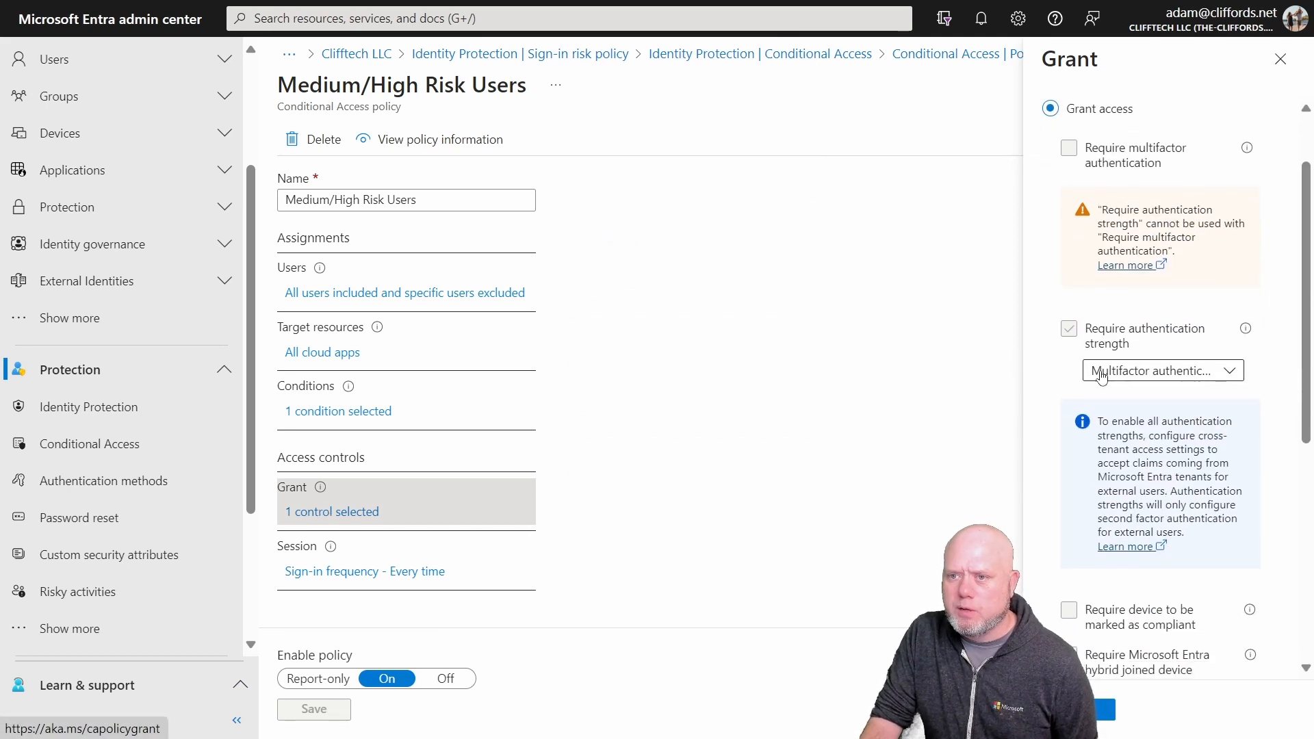
scroll(1101, 375, down, 2)
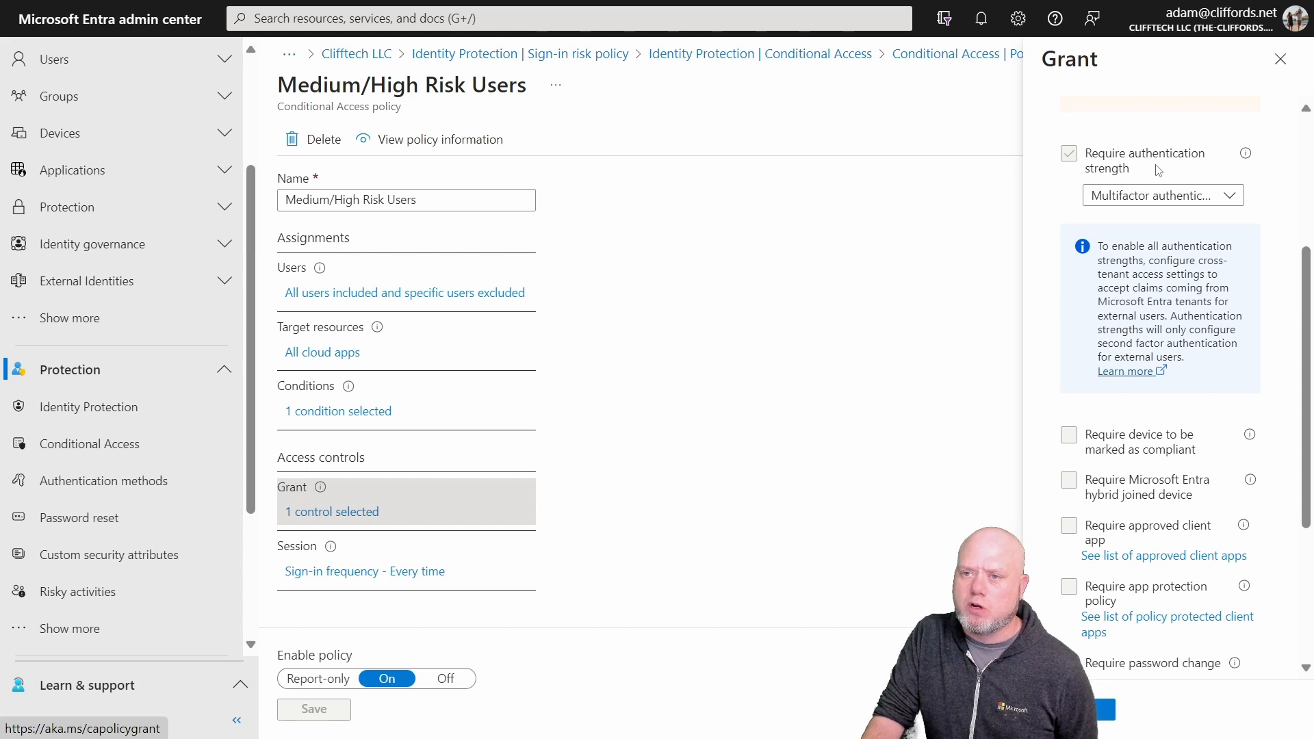
scroll(1158, 170, down, 3)
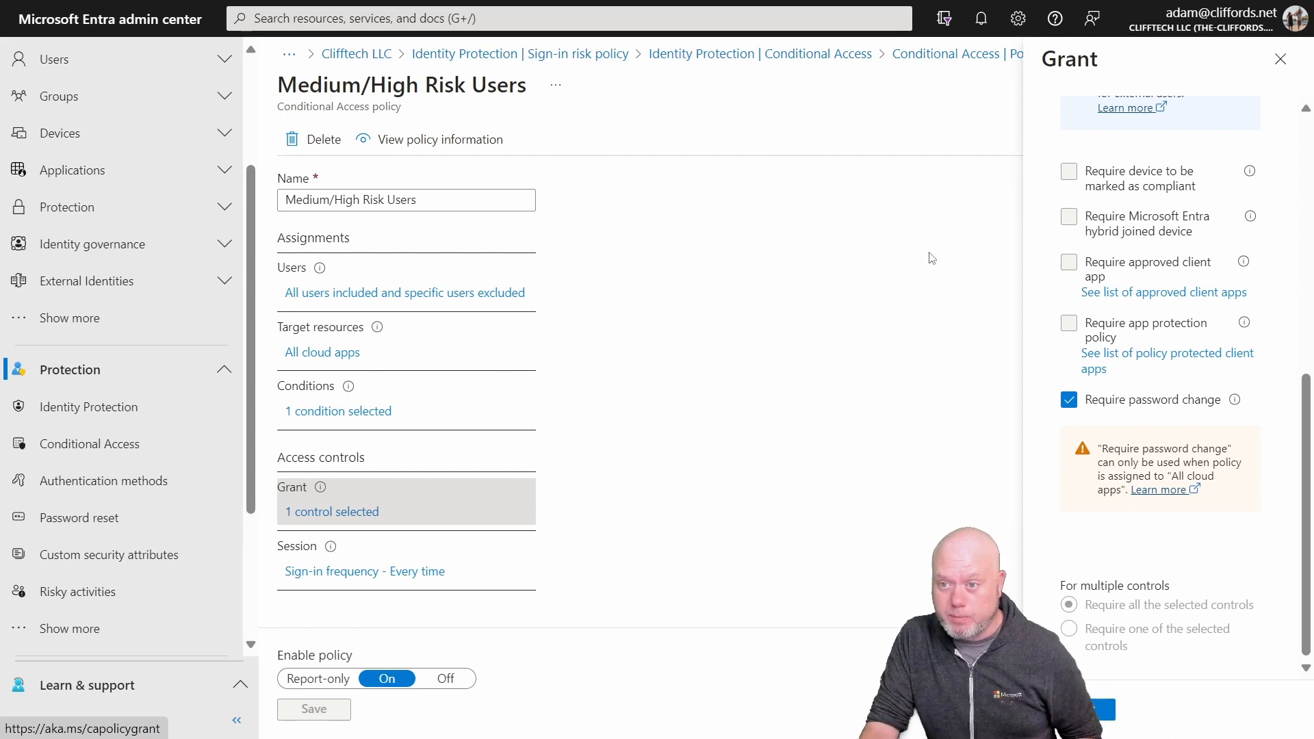
scroll(827, 391, up, 5)
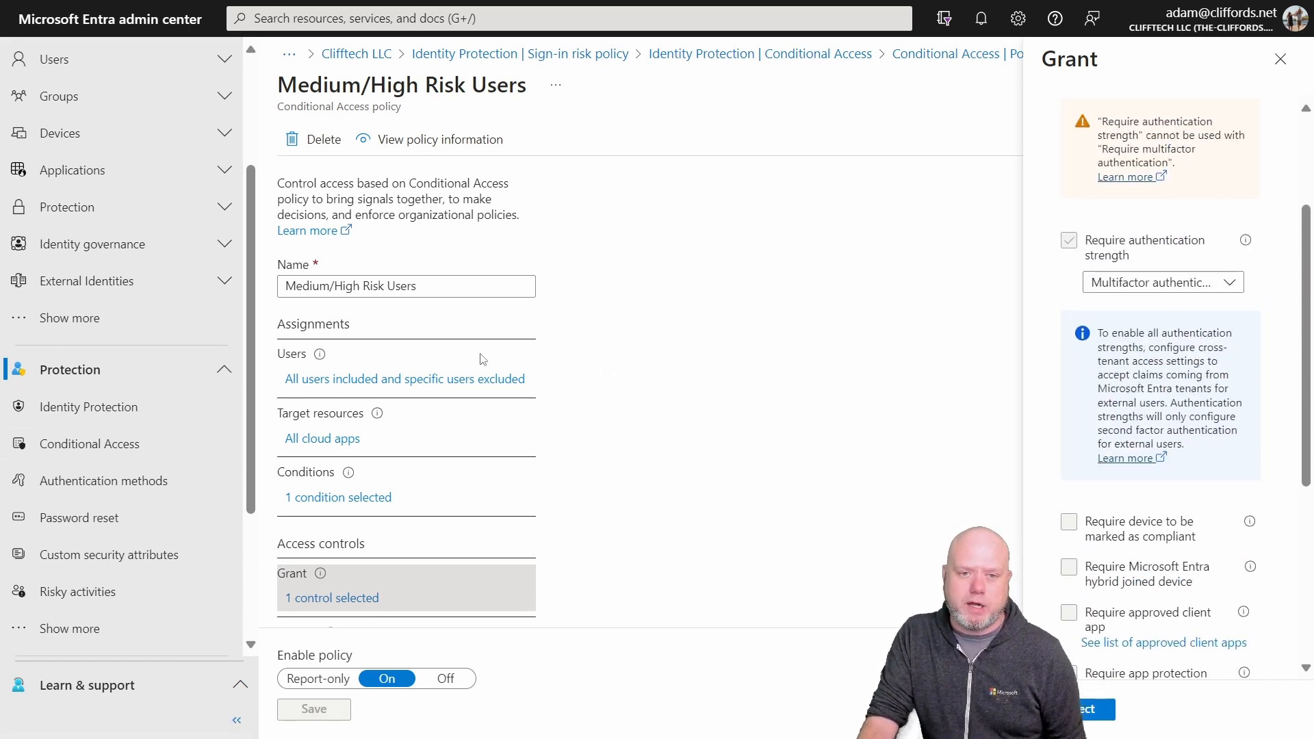
Step: Review which cloud apps the Medium/High Risk Users policy targets
scroll(459, 314, down, 1)
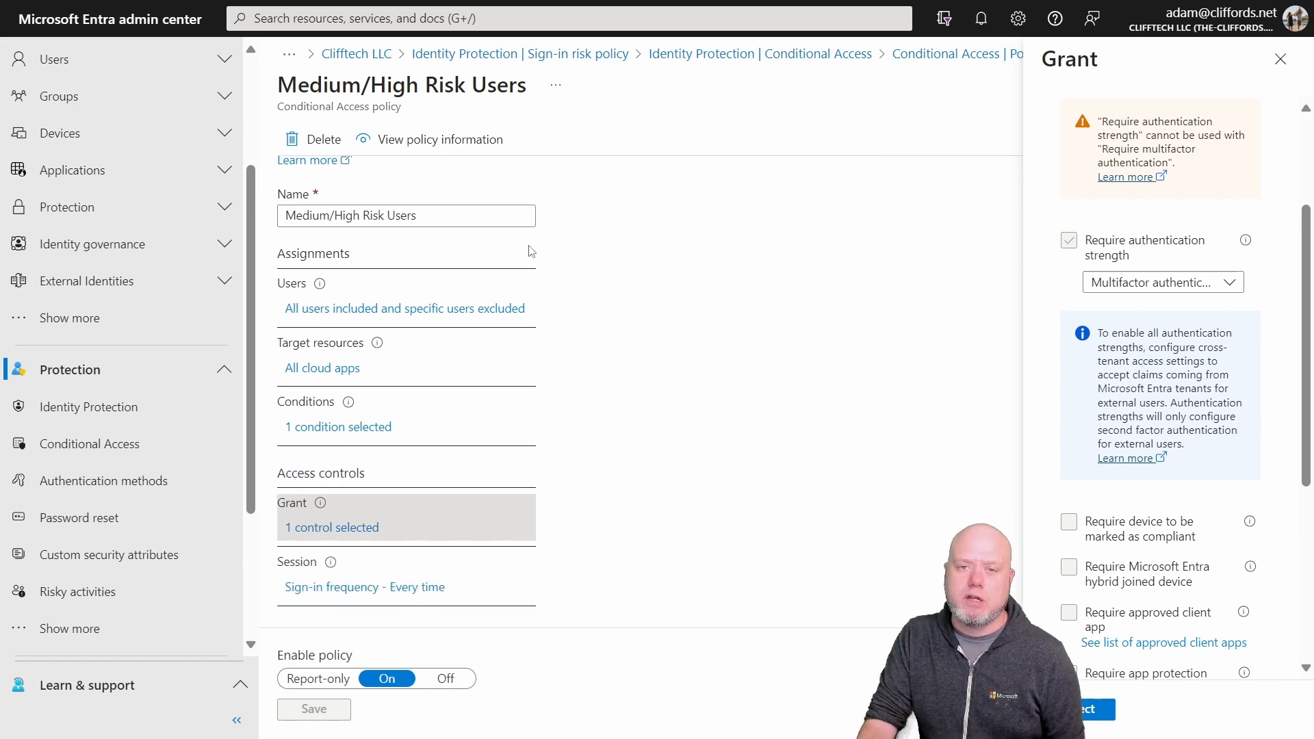
click(326, 370)
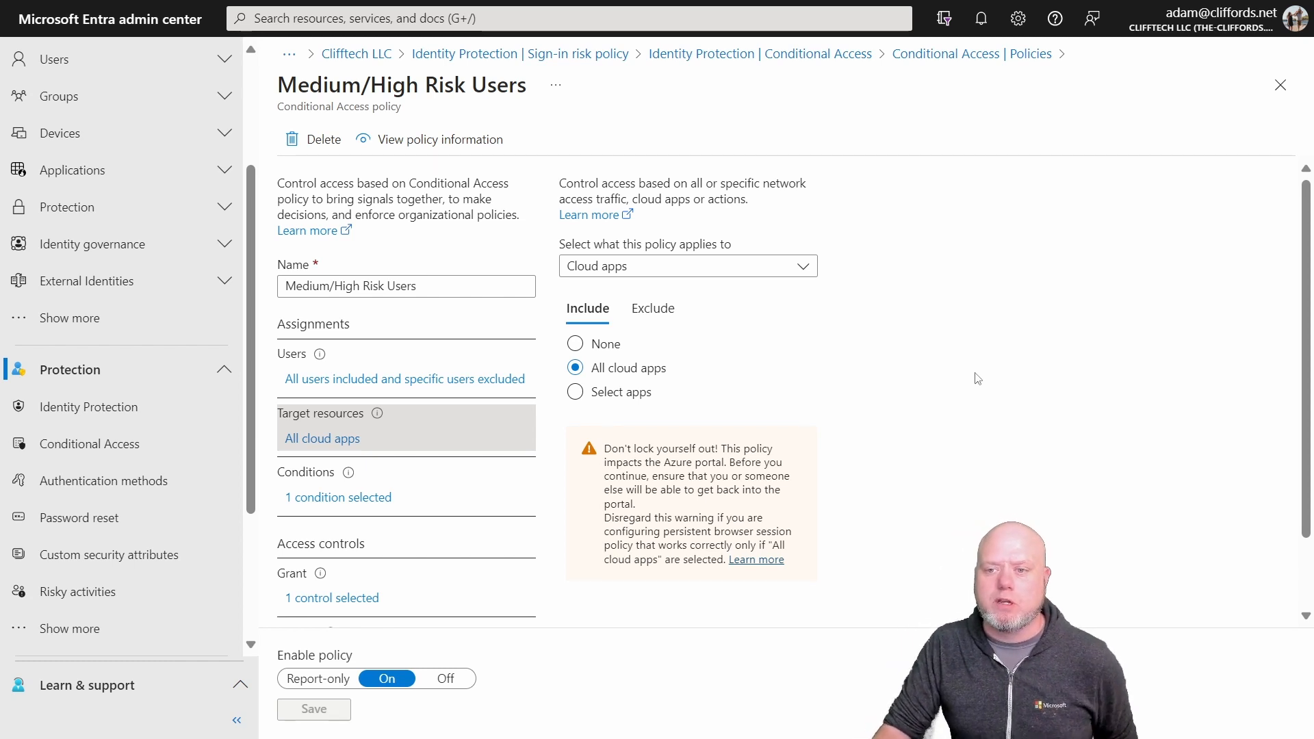
scroll(978, 379, down, 1)
scroll(952, 424, up, 1)
scroll(952, 424, down, 1)
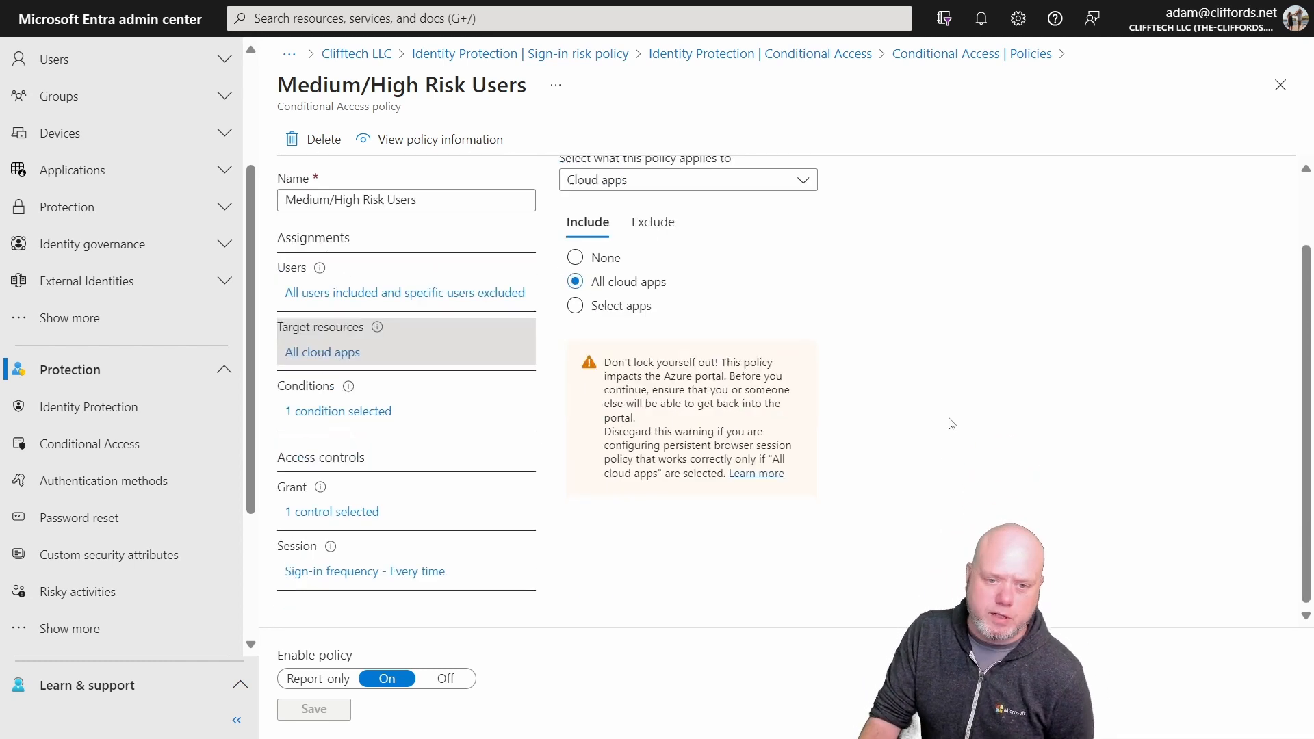
Step: Examine the sign-in frequency and other session controls of the Medium/High Risk Users policy, and close the session settings
click(331, 580)
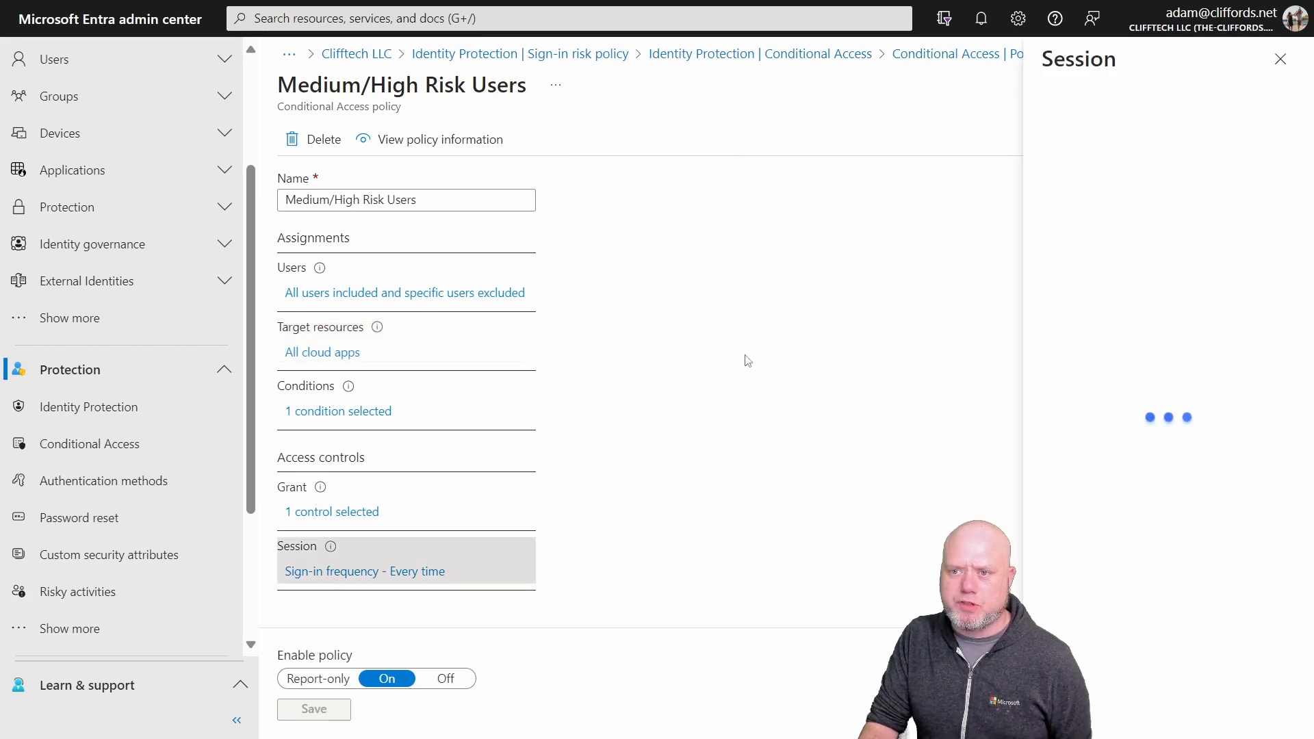
scroll(1052, 388, down, 1)
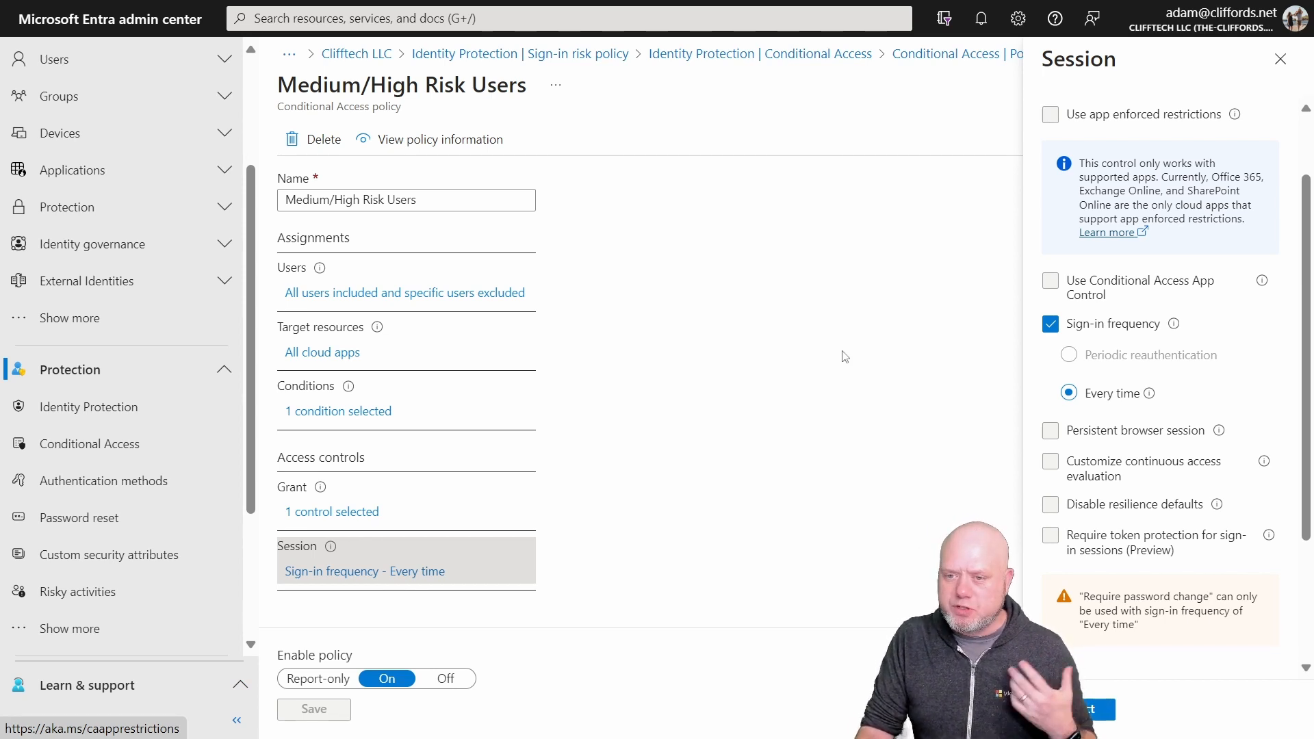
scroll(762, 445, up, 1)
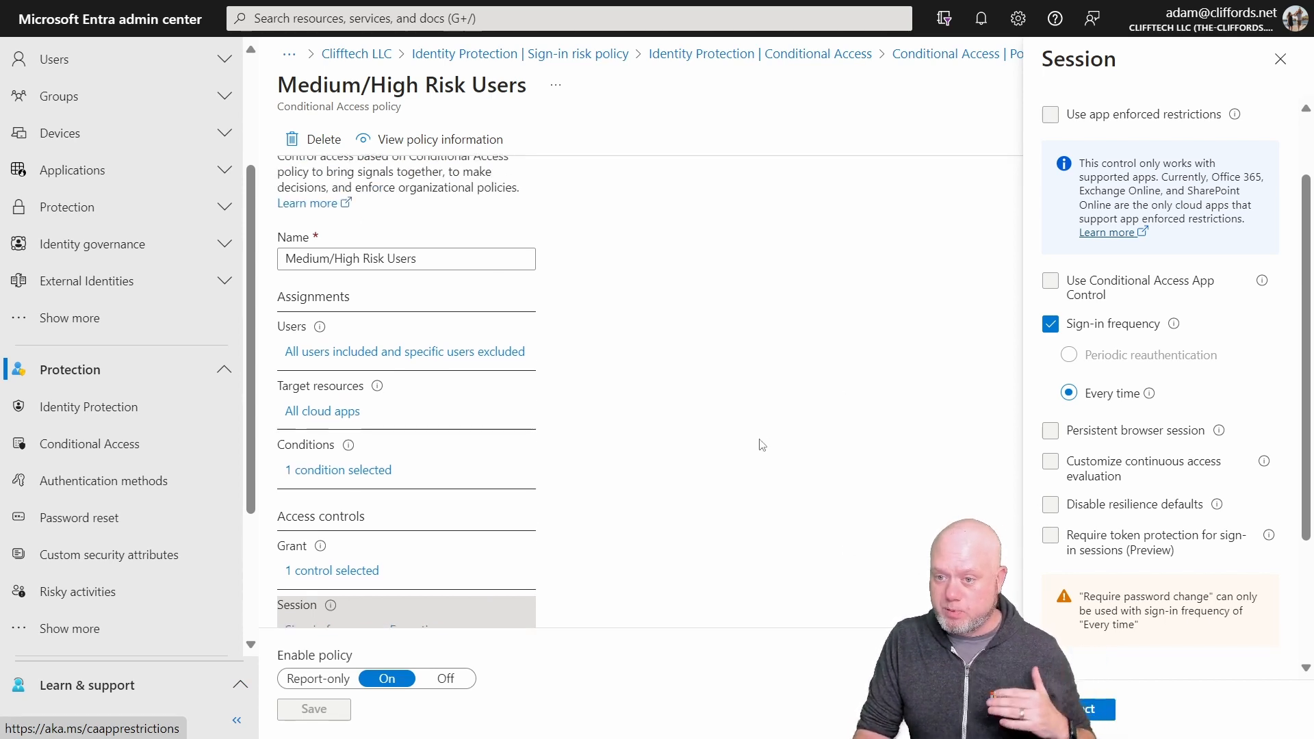
scroll(705, 438, up, 1)
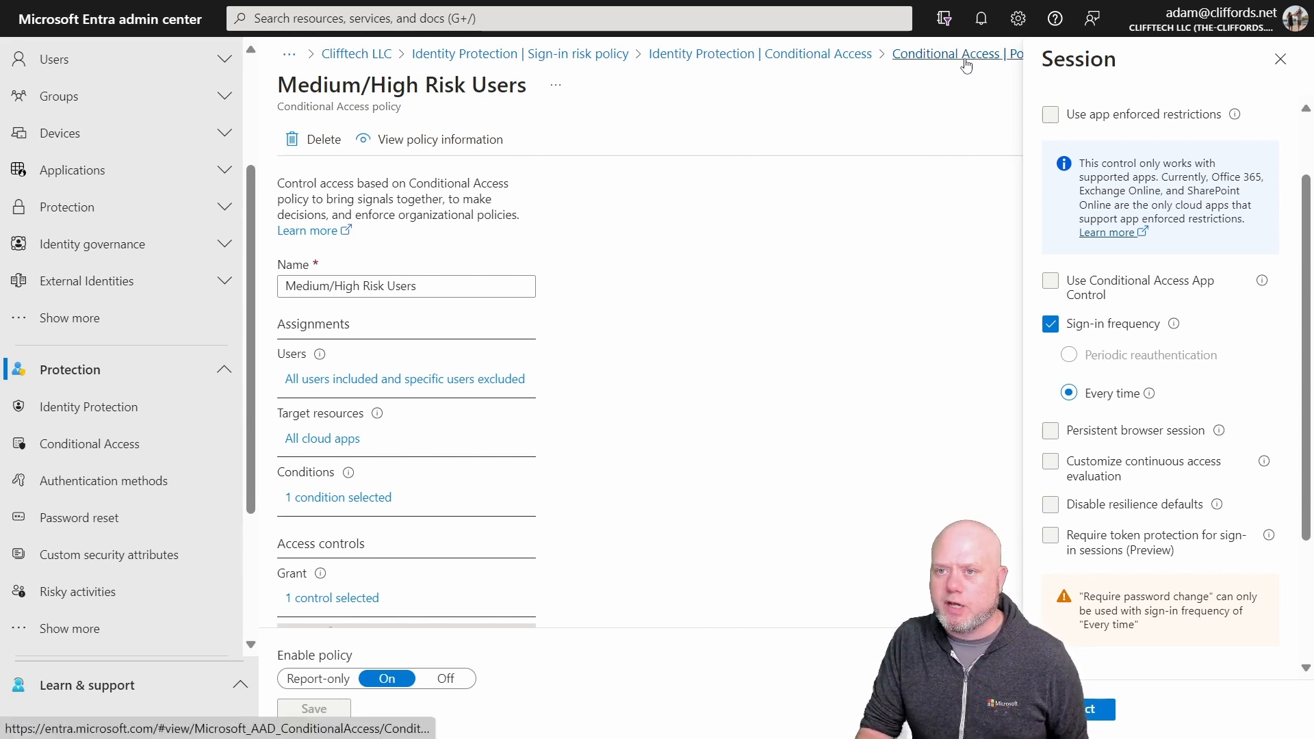
click(1280, 59)
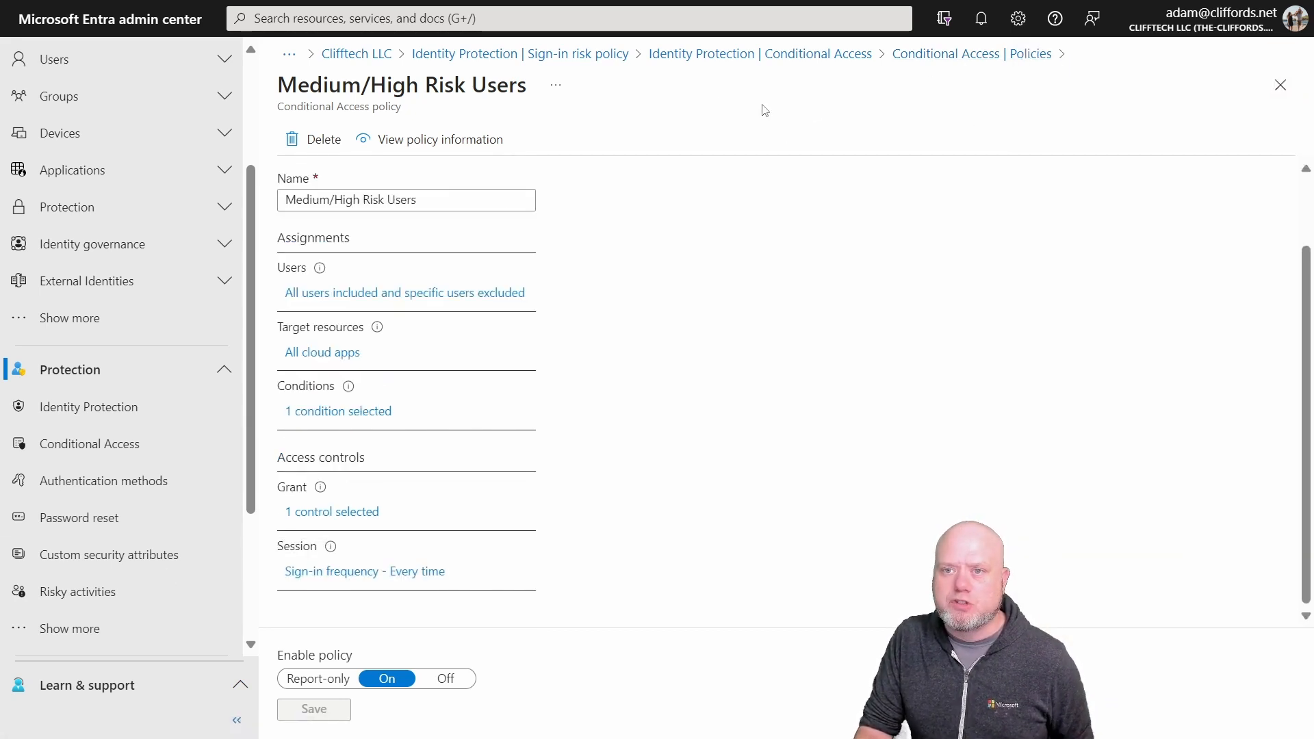
Step: Return to Identity Protection and revisit its sign-in risk and user risk policies, leaving the user risk policy open
click(998, 54)
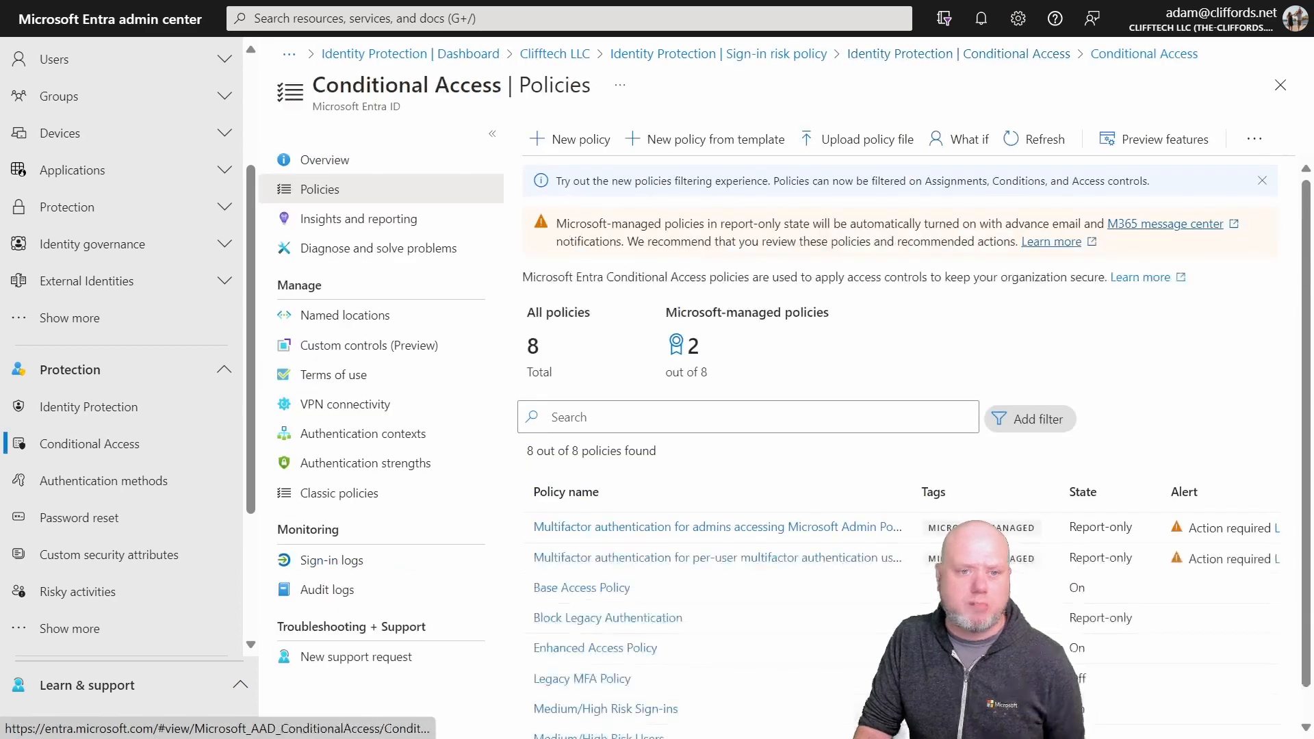
click(106, 412)
click(363, 358)
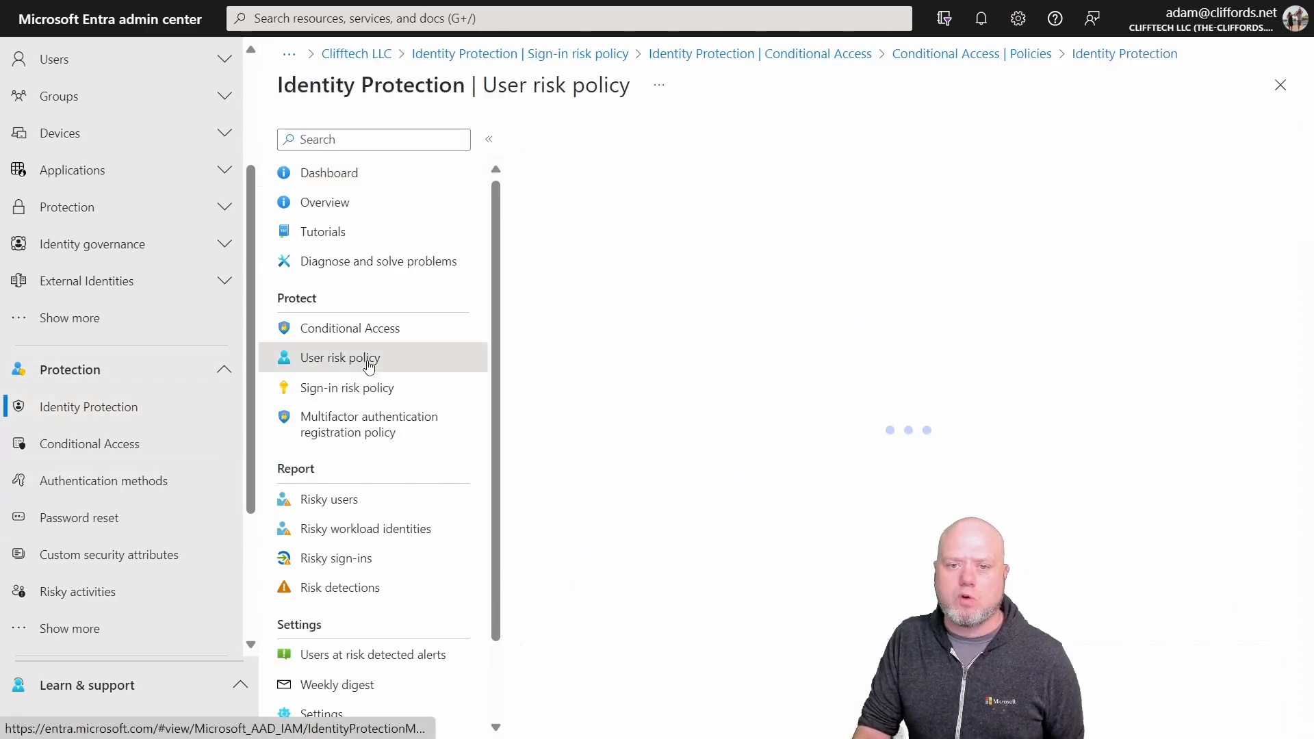
click(387, 386)
click(352, 355)
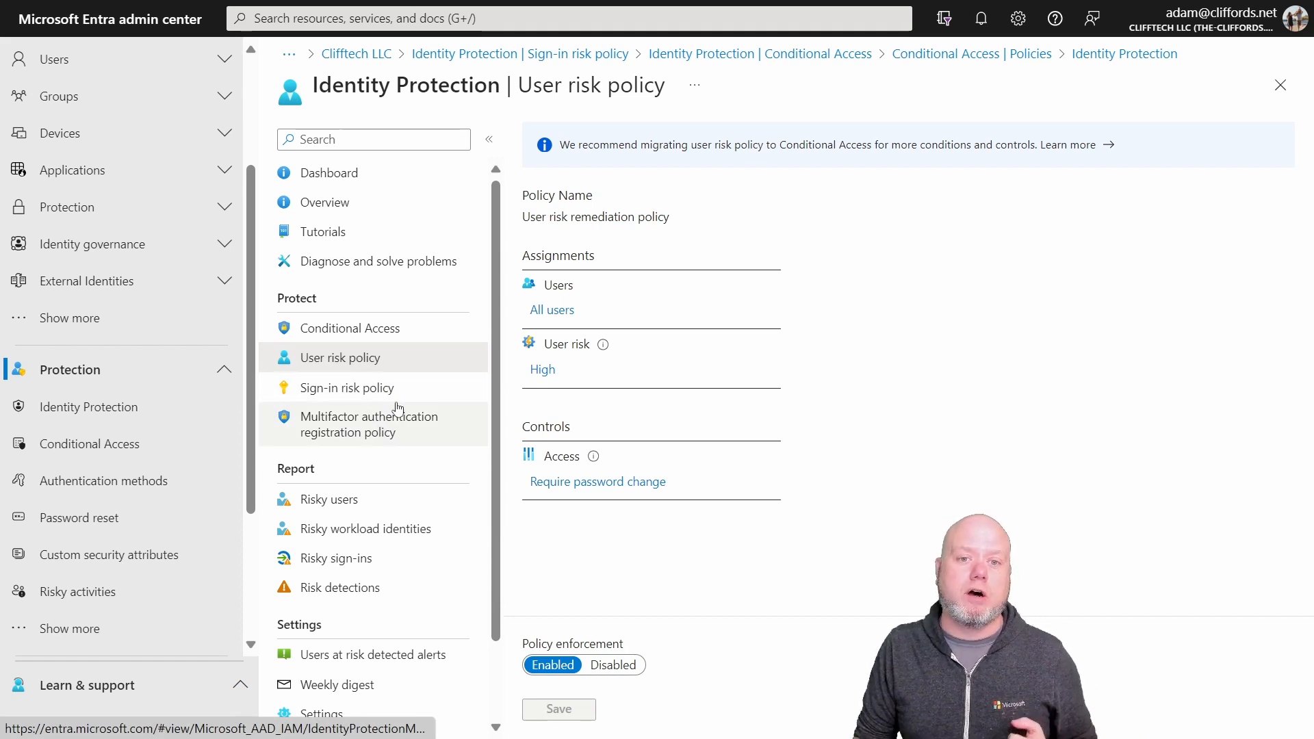
scroll(398, 410, down, 1)
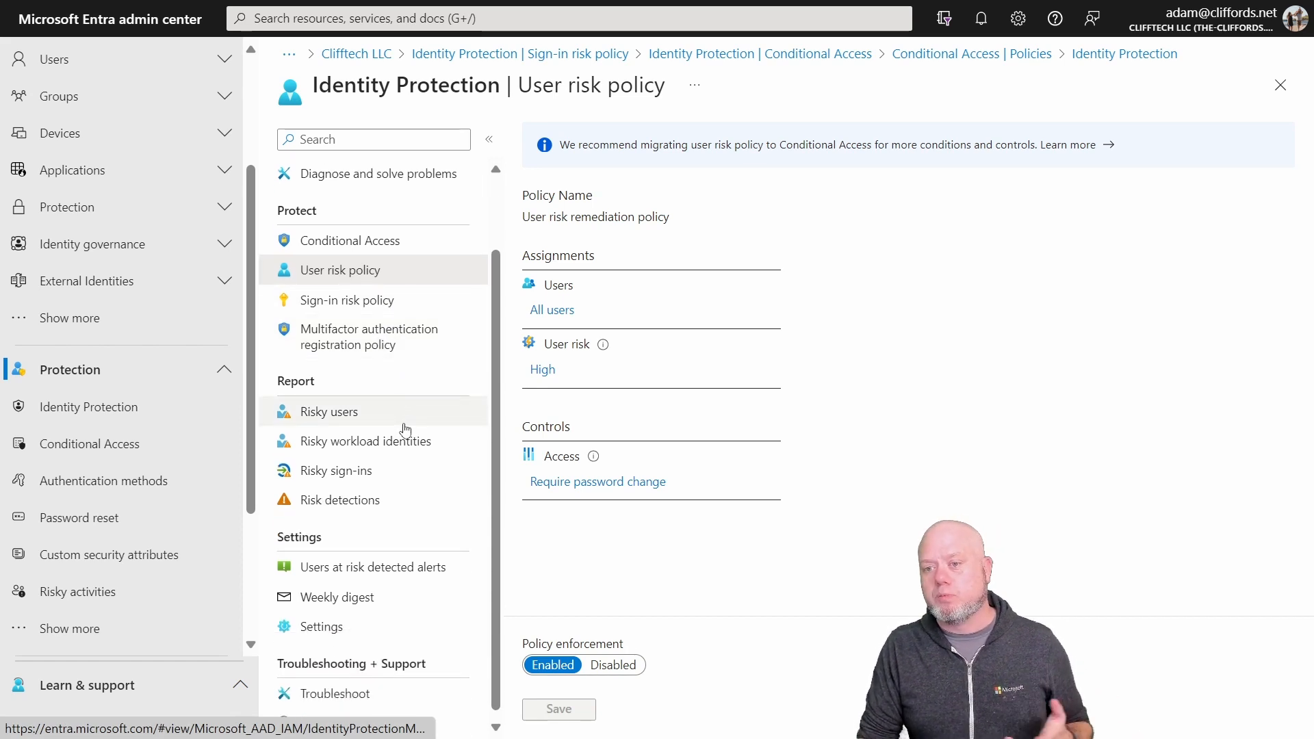